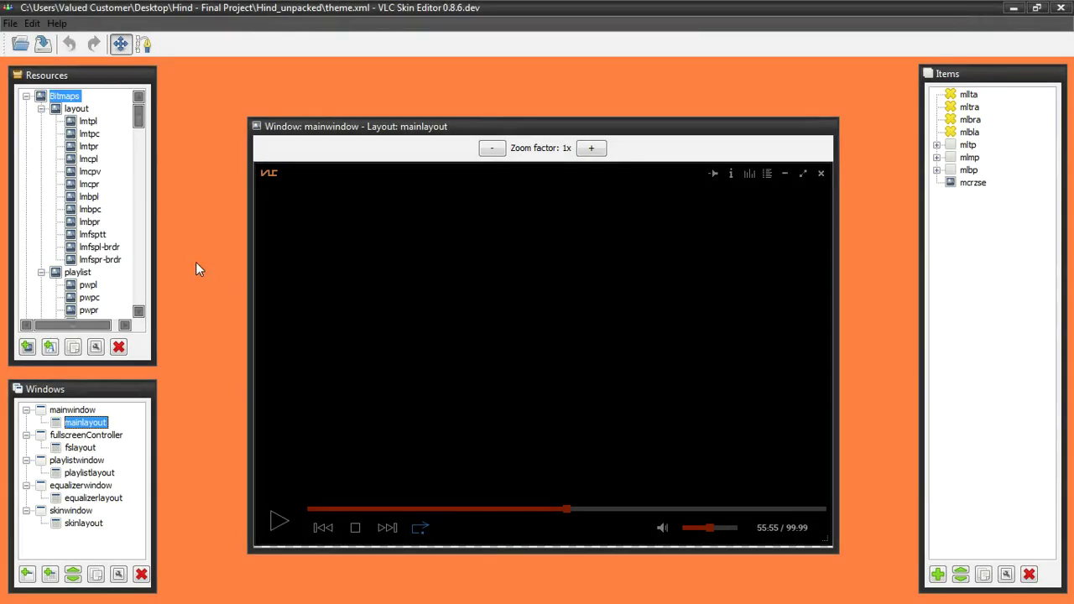
Look through the skin's resources and preview its fslayout, playlistlayout, equalizerlayout and skinlayout layouts.
drag(139, 120, 143, 308)
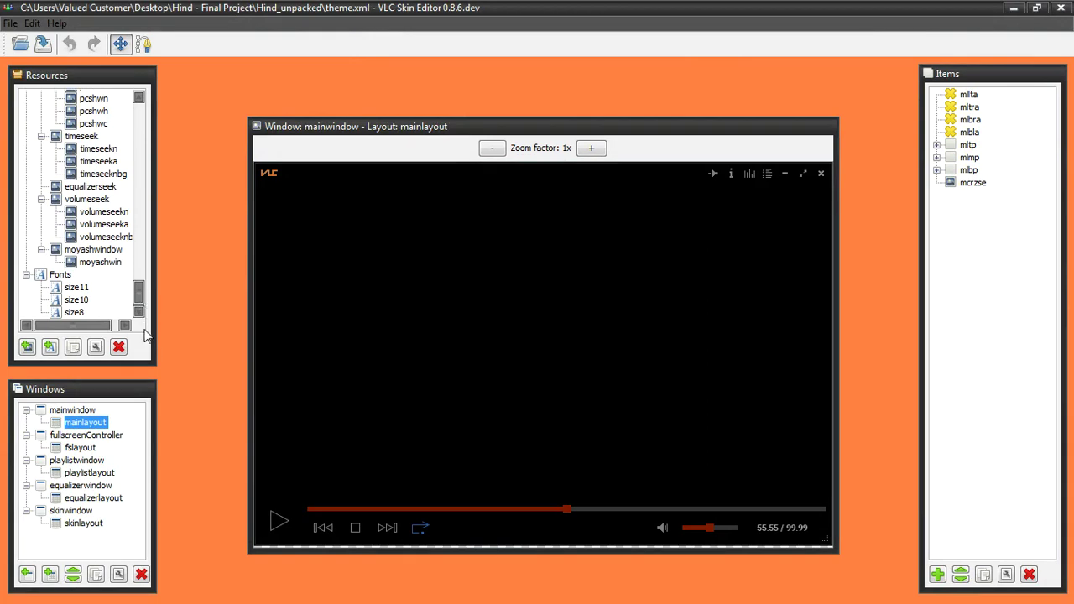
click(82, 449)
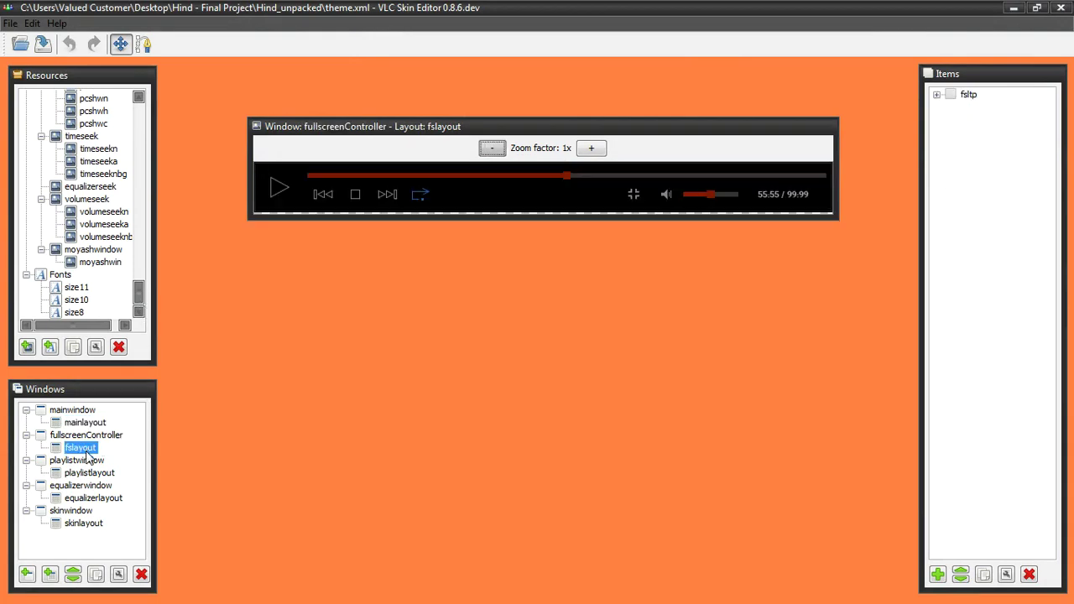
click(90, 474)
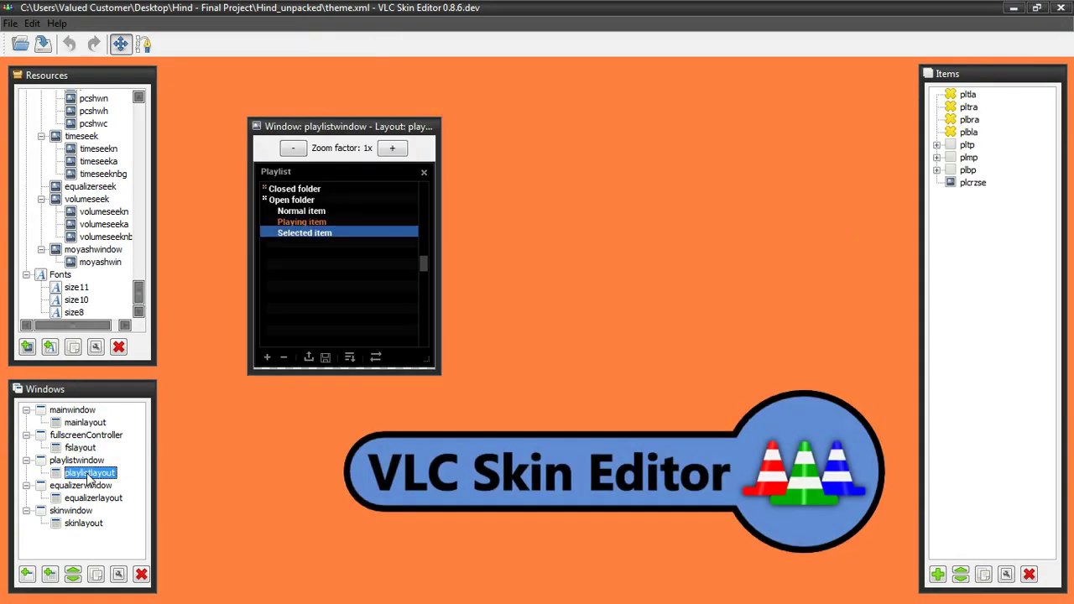
click(89, 498)
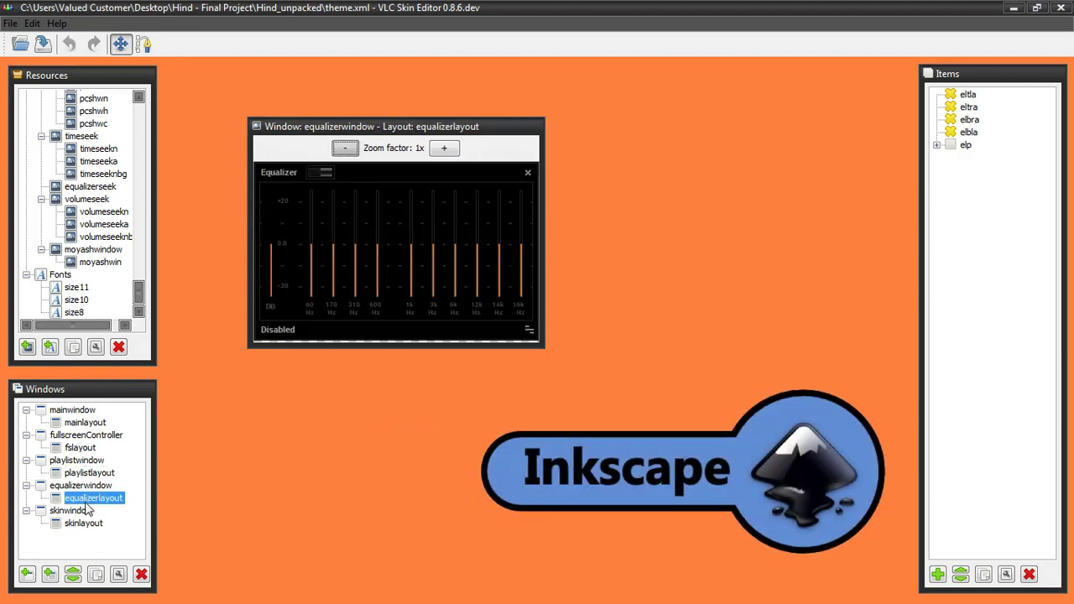
click(85, 524)
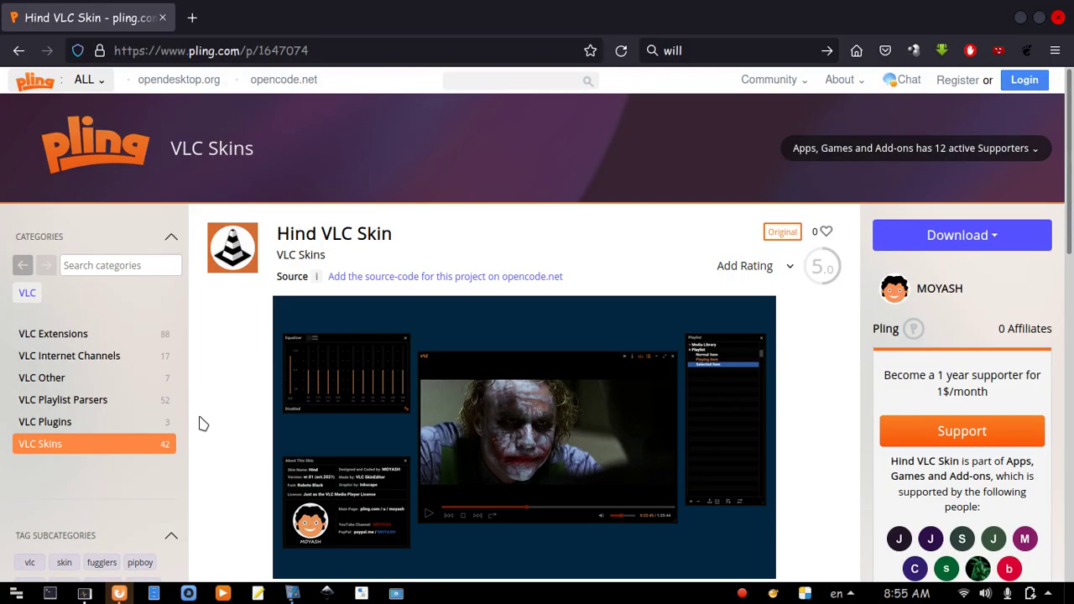
Switch to Firefox and download Hind_by_MOYASH.zip from the files of the Hind VLC Skin page on pling.com, saving the file.
scroll(199, 424, down, 3)
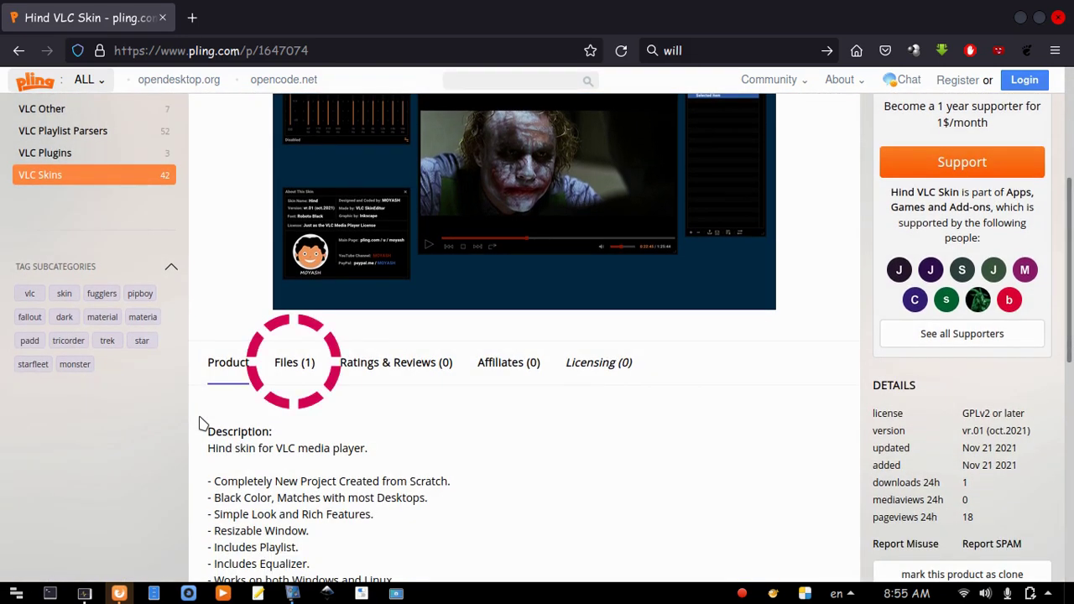
click(306, 373)
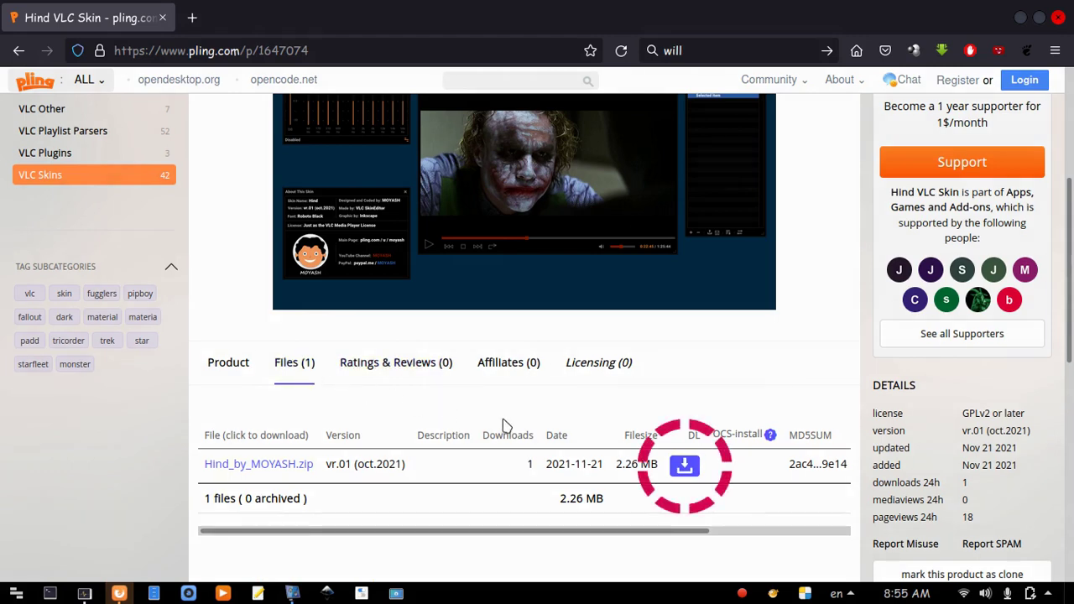
click(685, 468)
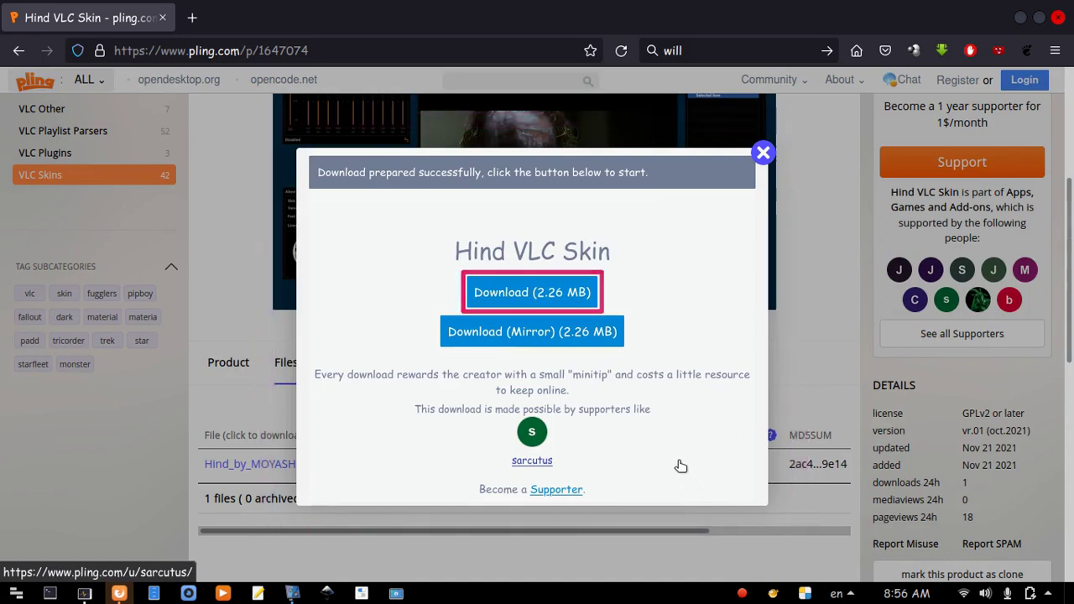
click(570, 300)
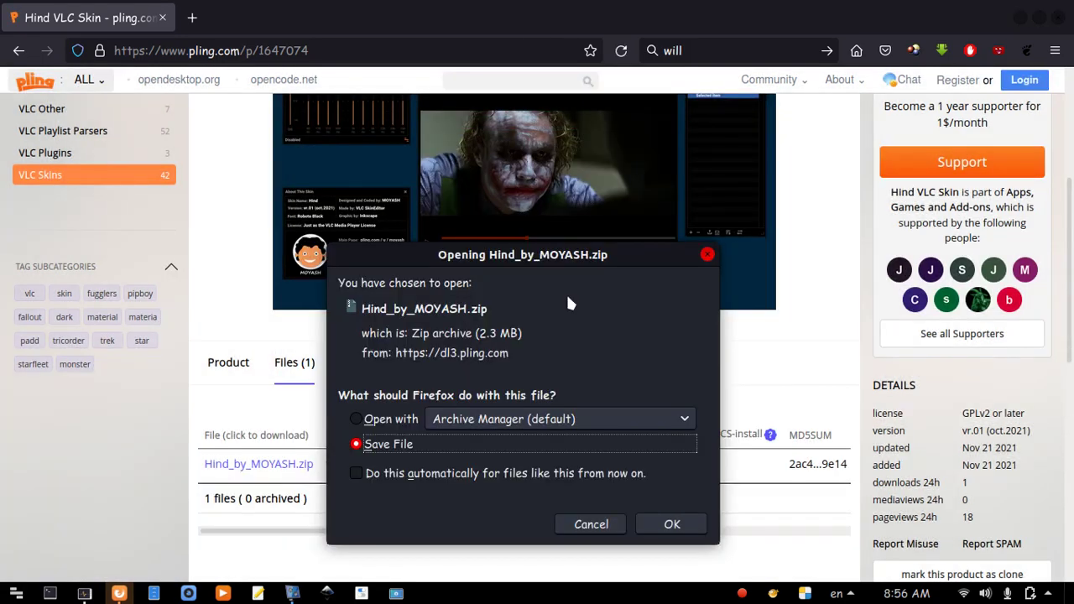
click(653, 533)
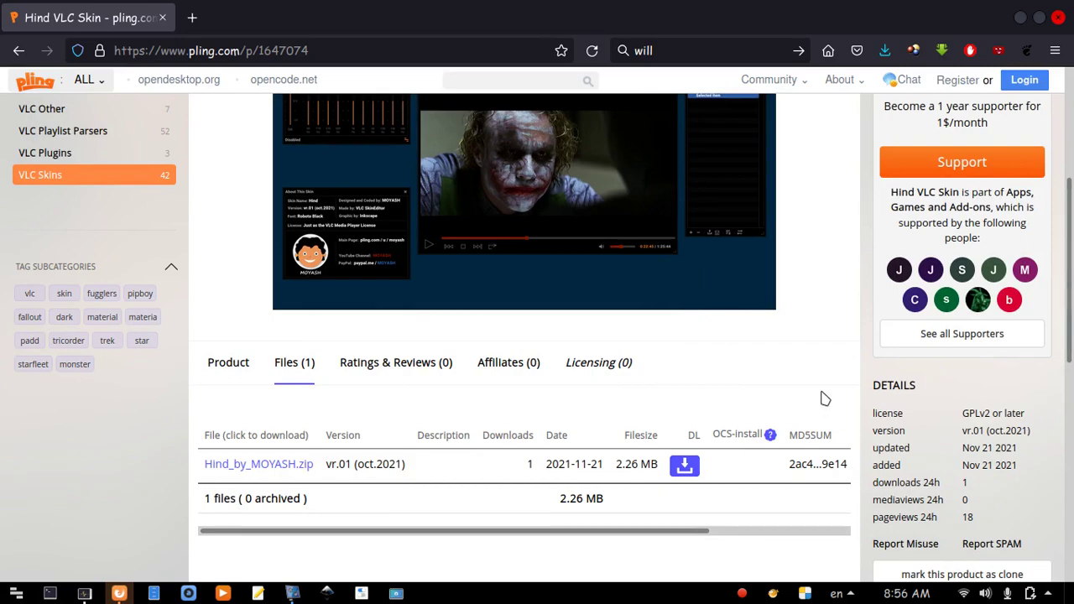
scroll(823, 397, up, 3)
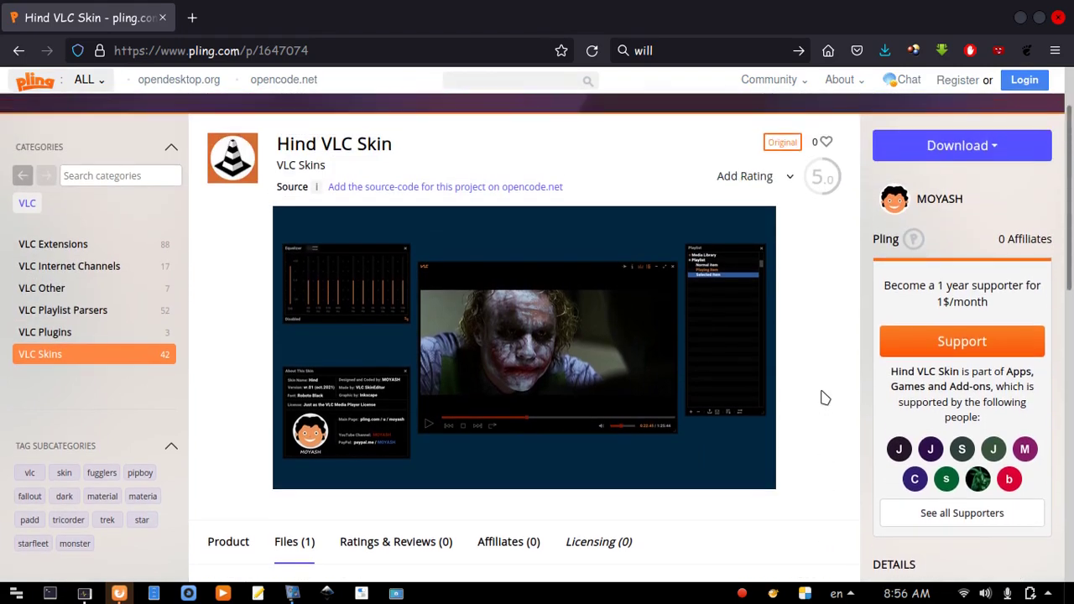
scroll(823, 398, up, 3)
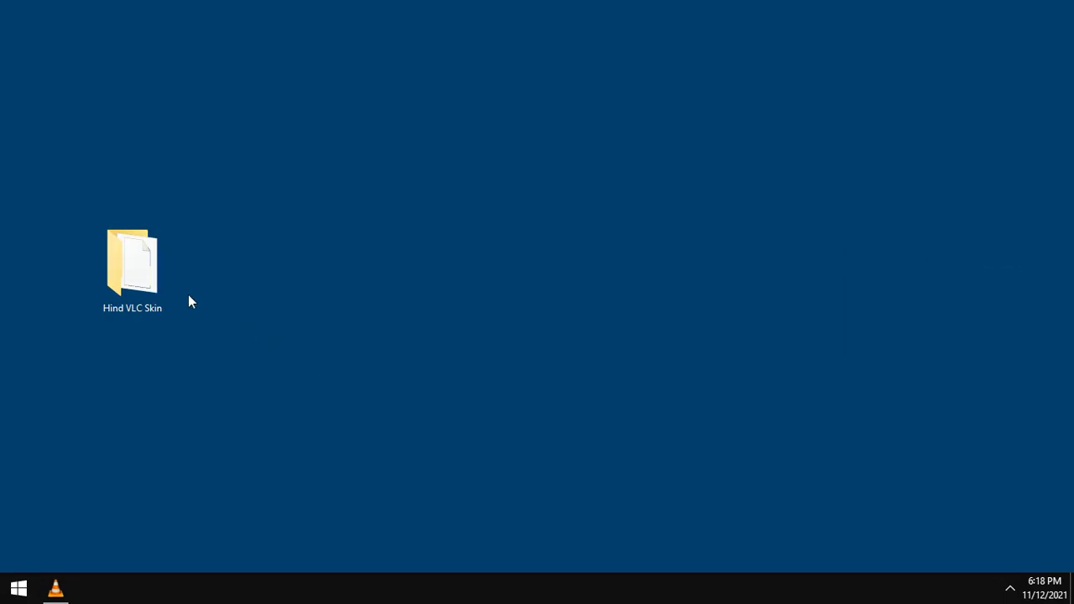
Check the contents of the Hind VLC Skin folder on the desktop and minimize its window.
double_click(149, 271)
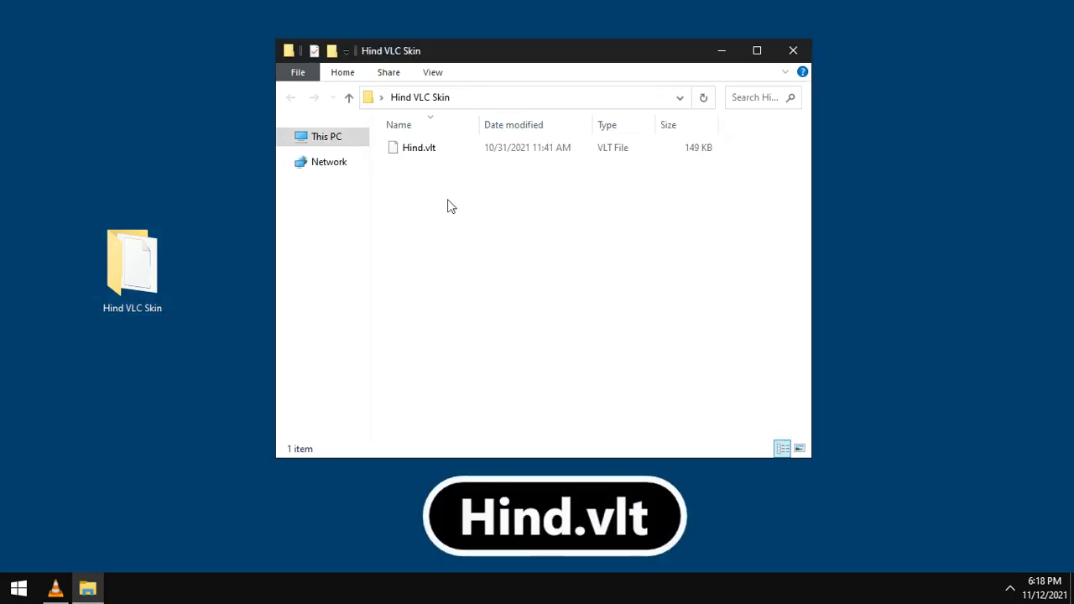
click(720, 54)
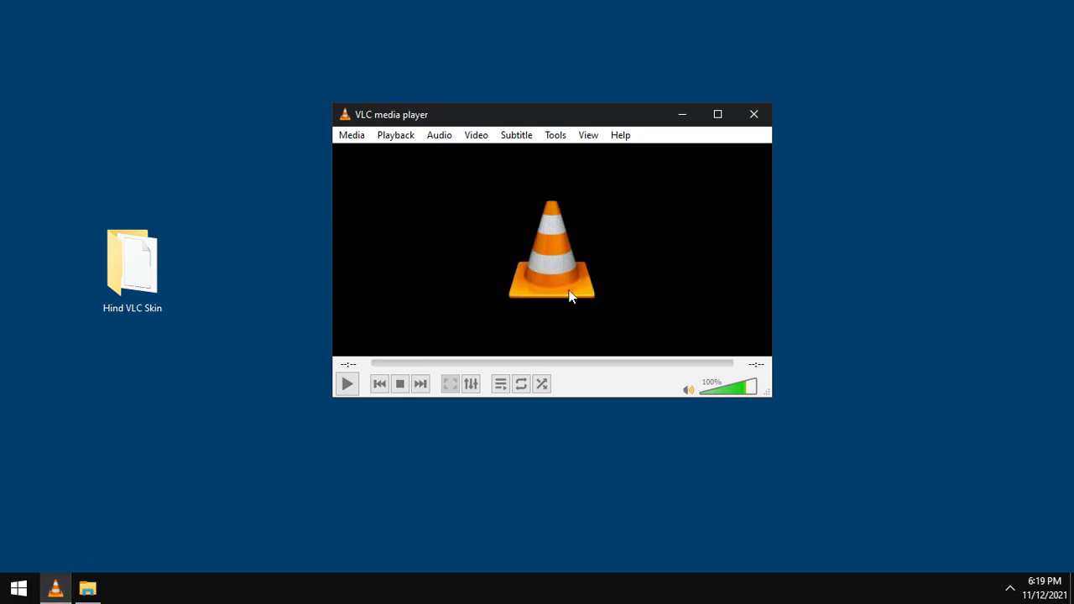
Set VLC's look and feel to use a custom skin in the interface preferences and save the settings.
click(554, 138)
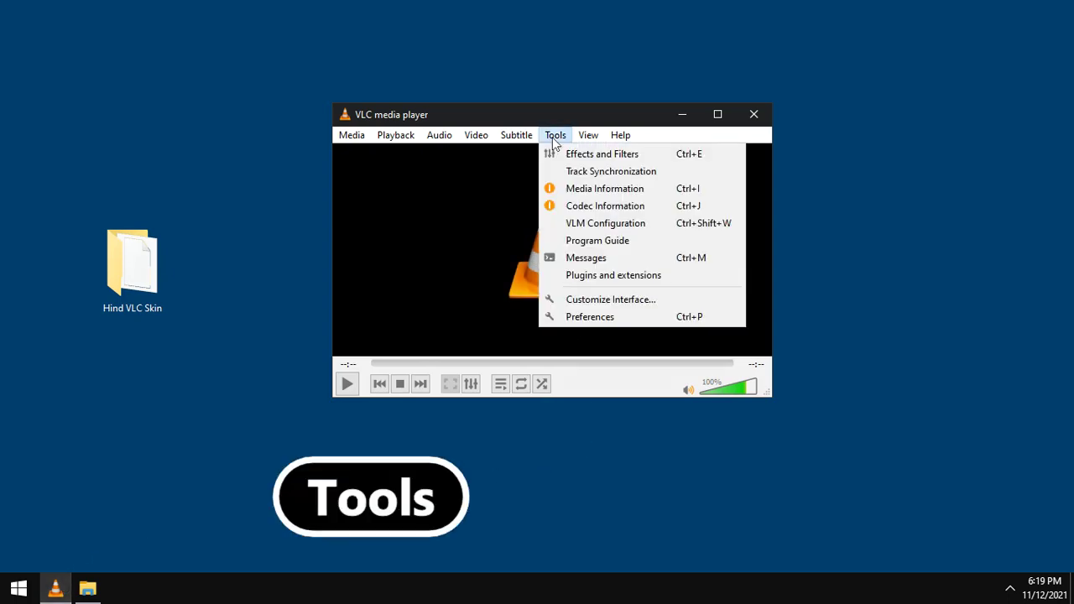
click(554, 317)
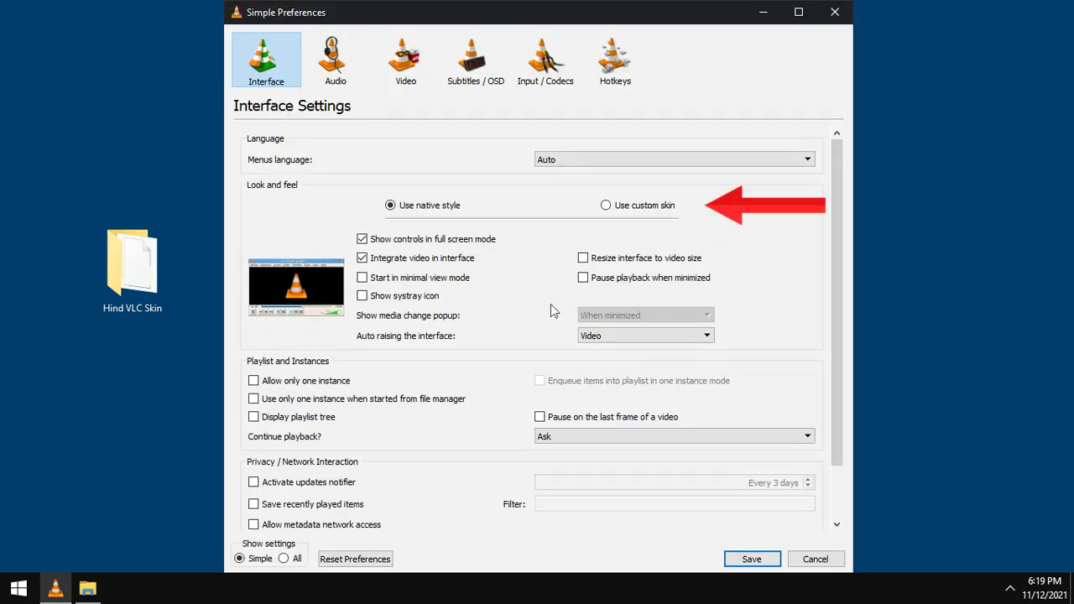
click(606, 207)
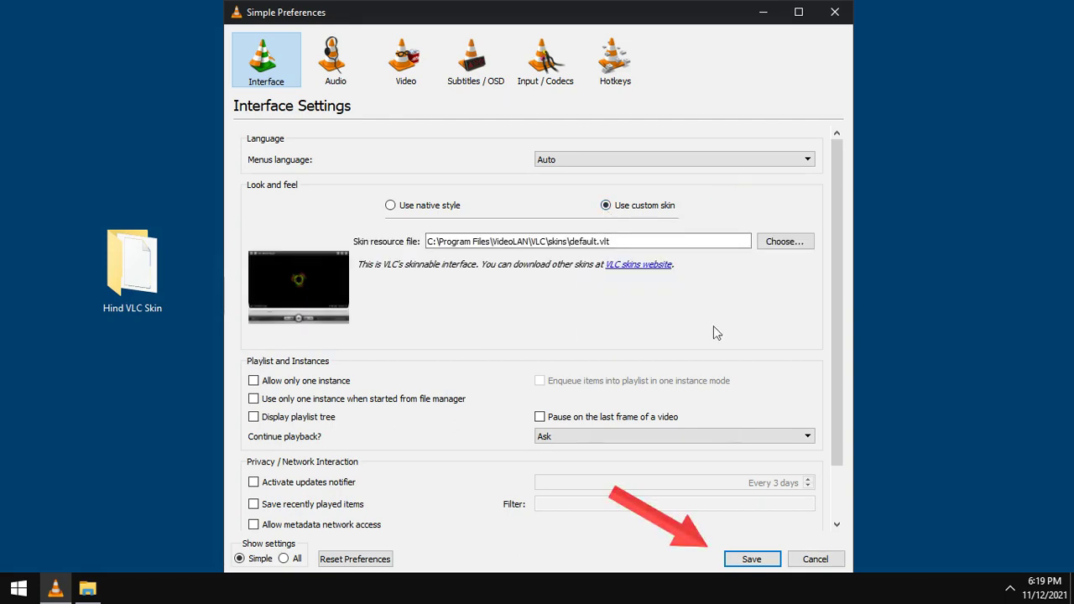
click(750, 557)
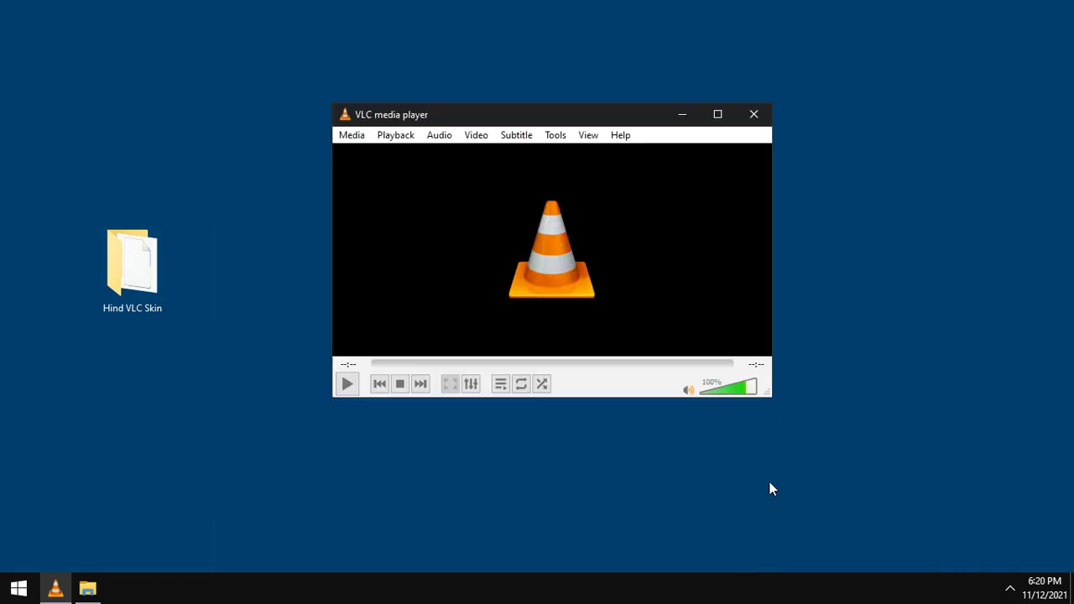
Restart VLC media player to load the default custom skin, and close the player again.
click(757, 115)
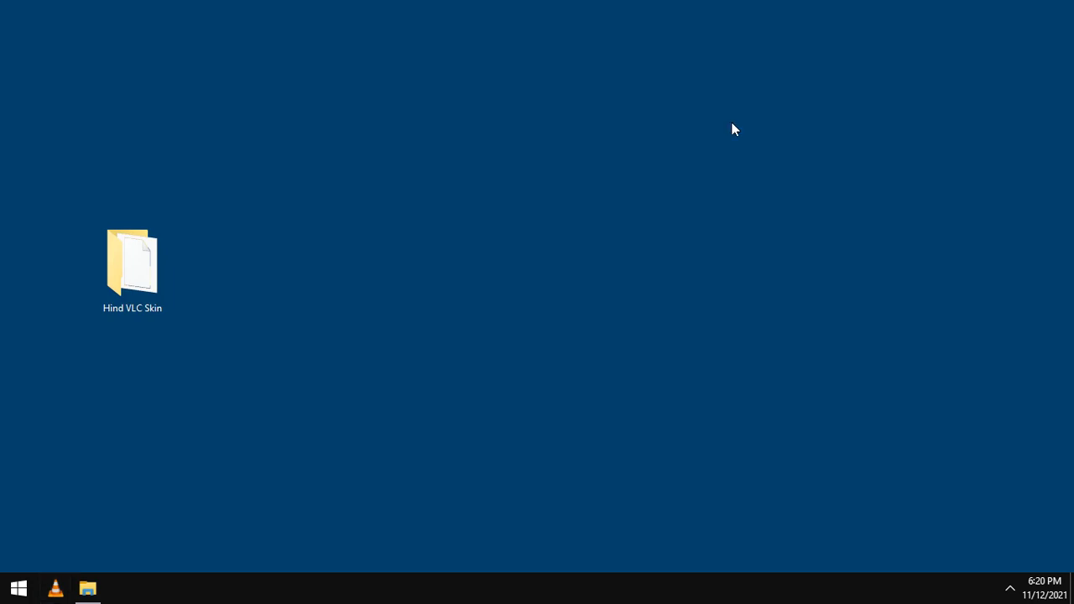
click(61, 585)
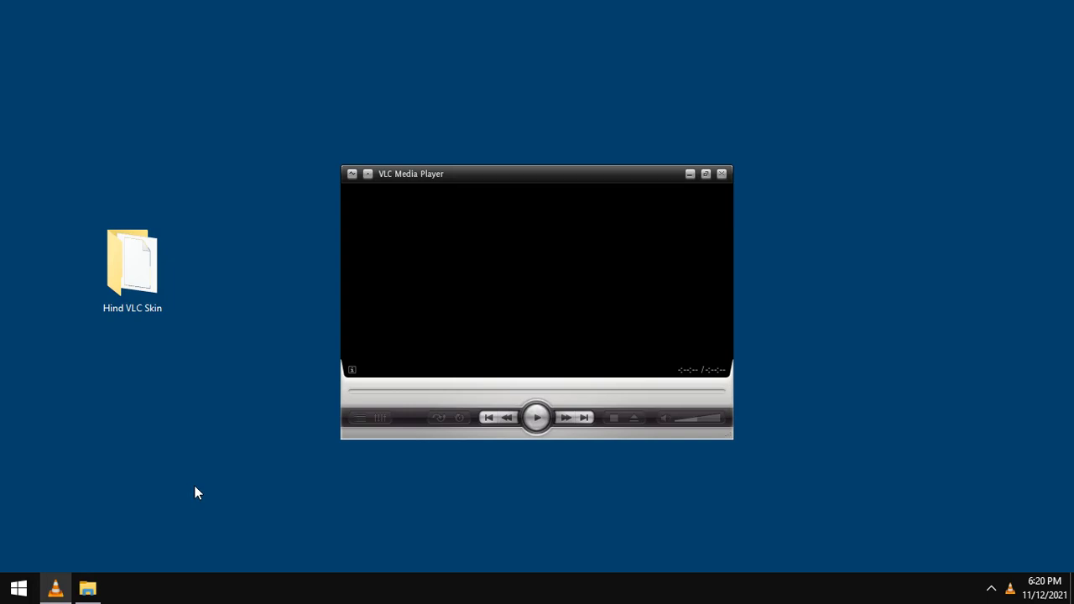
click(720, 175)
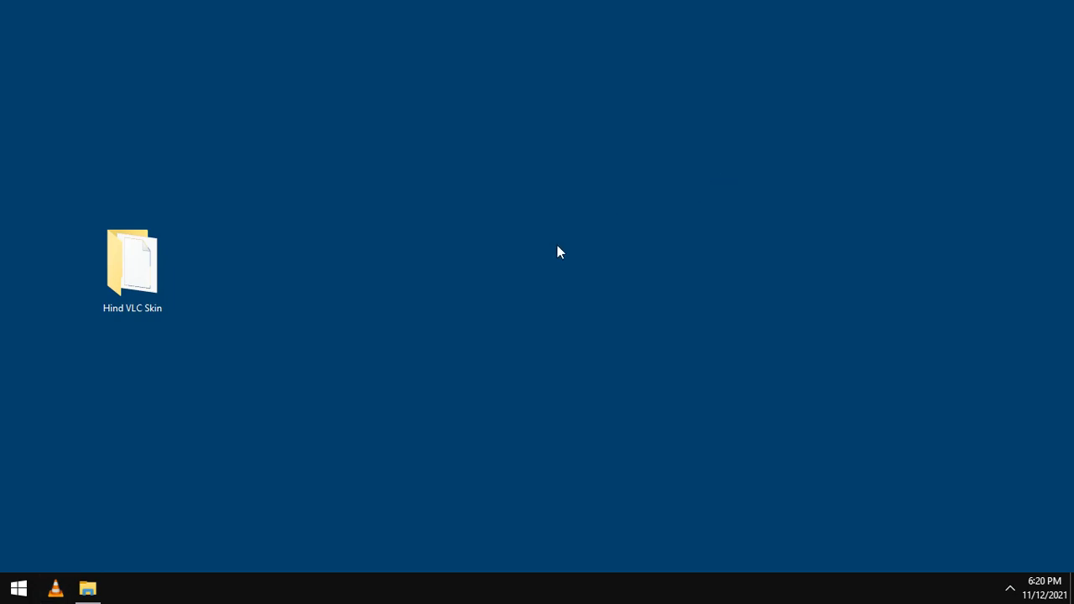
Open the folder C:\Program Files\VideoLAN\VLC\skins in File Explorer.
click(18, 587)
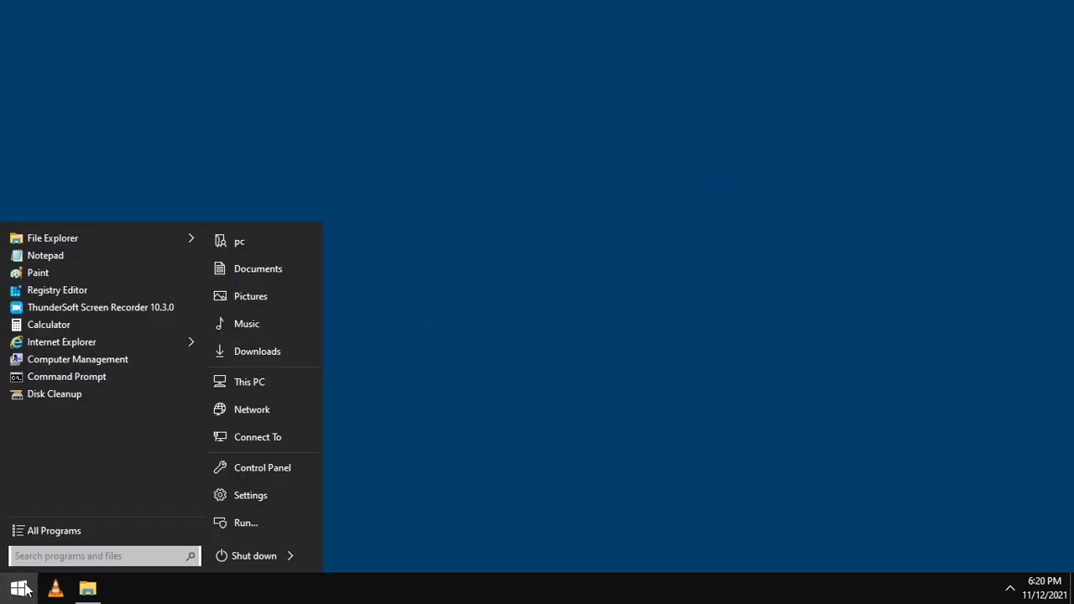
click(262, 384)
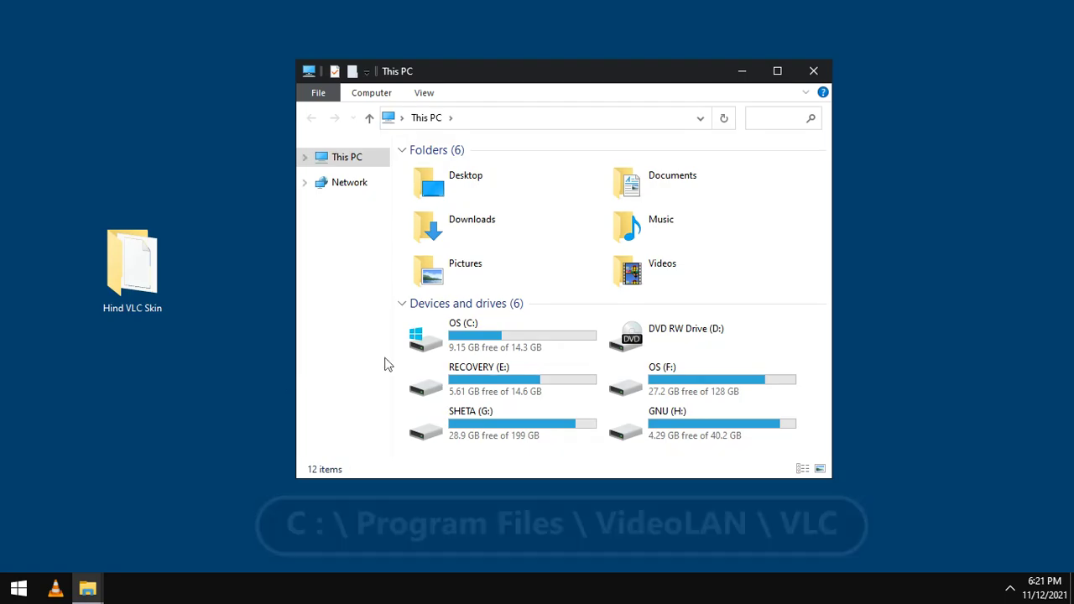
double_click(495, 348)
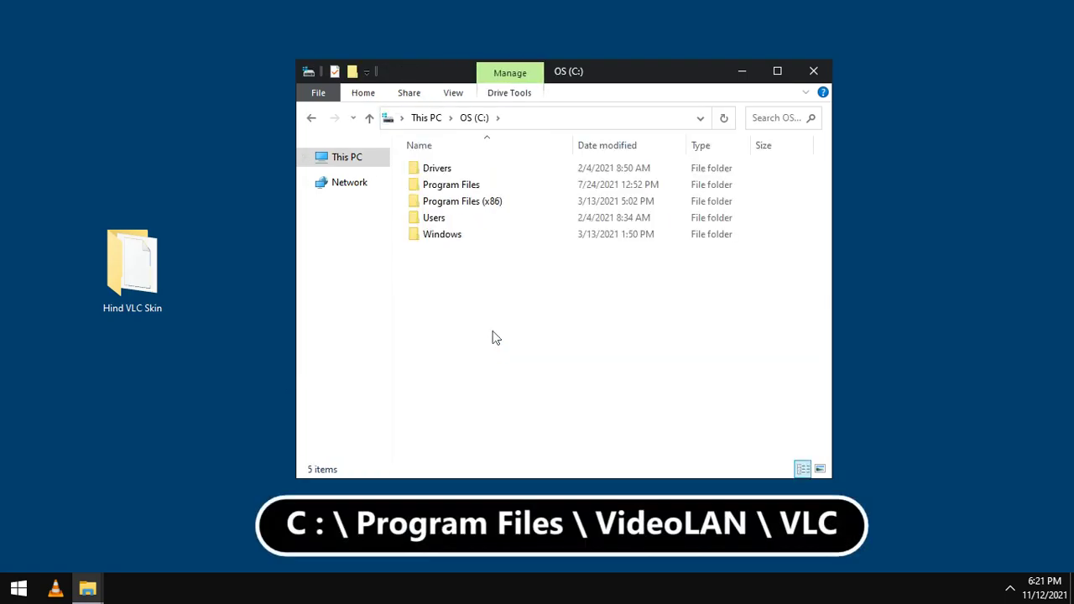
double_click(486, 187)
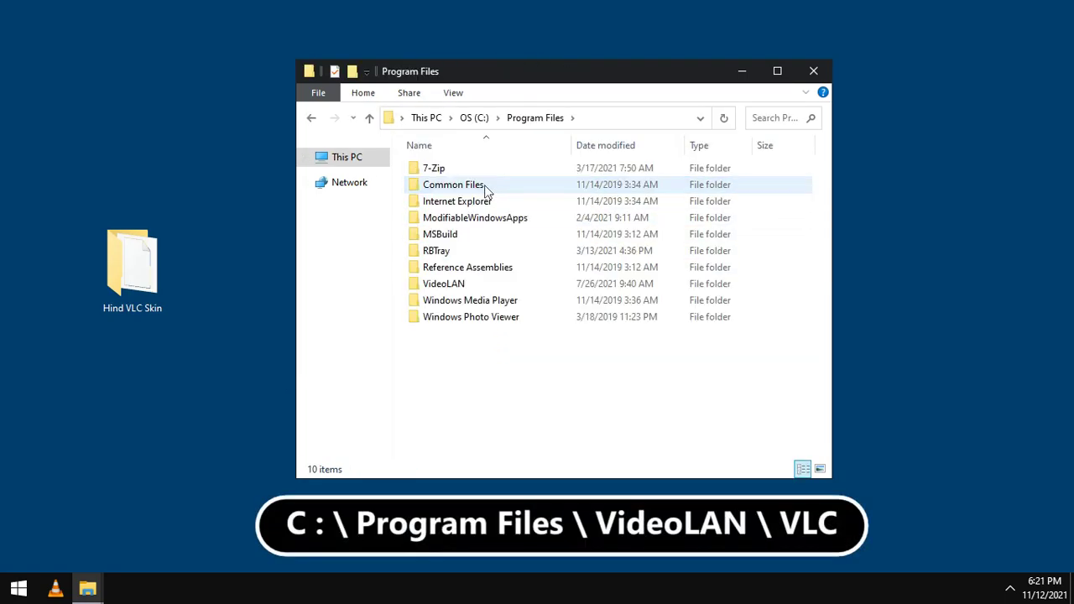
double_click(477, 287)
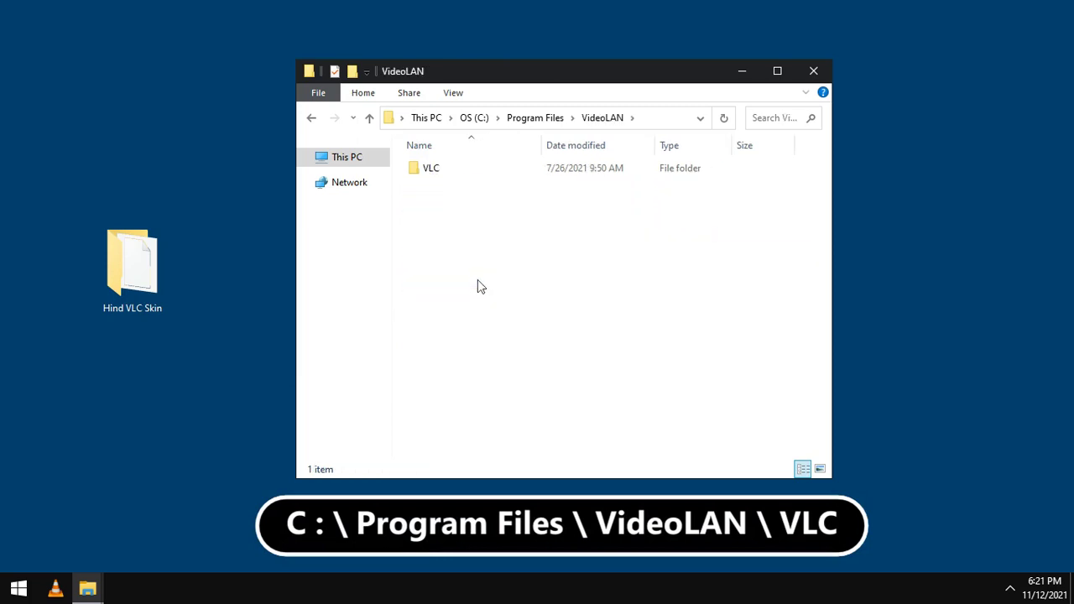
double_click(456, 172)
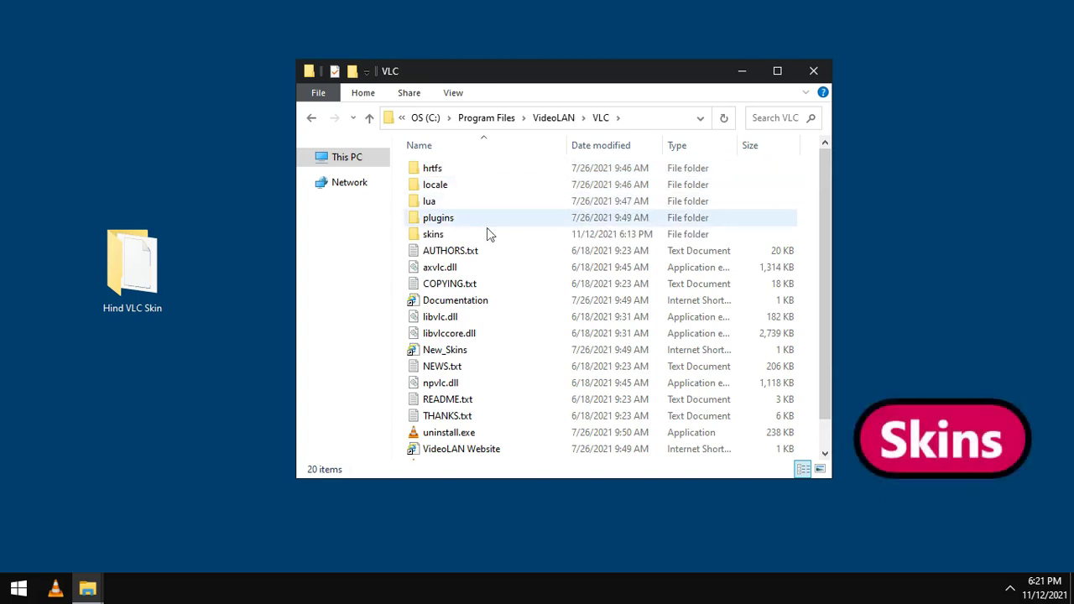
double_click(490, 234)
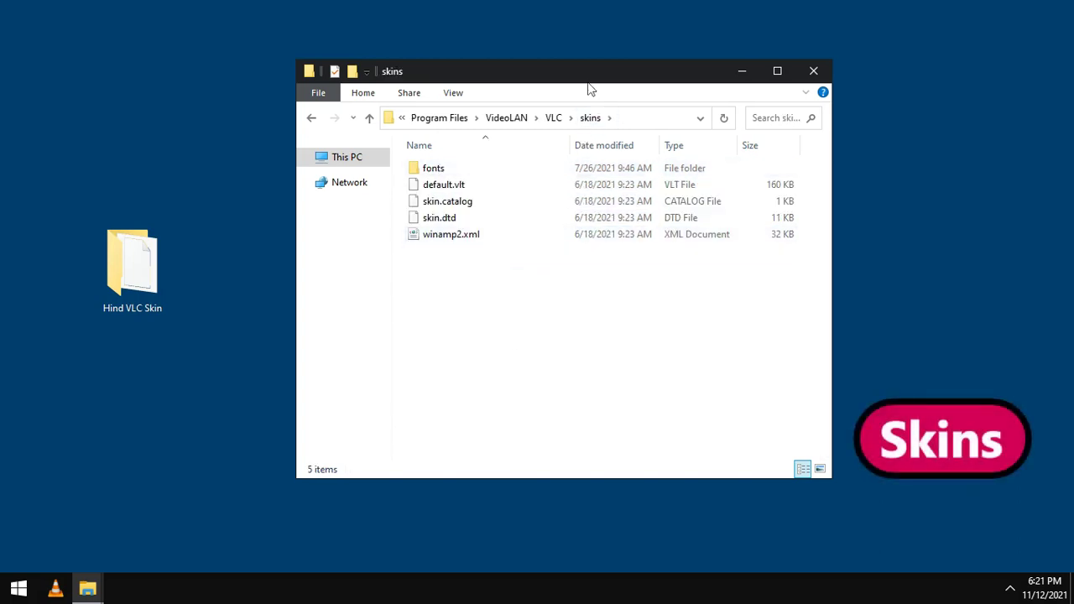
Copy Hind.vlt from the desktop's Hind VLC Skin folder into the VLC skins folder and close both folder windows.
drag(590, 78, 808, 132)
double_click(142, 267)
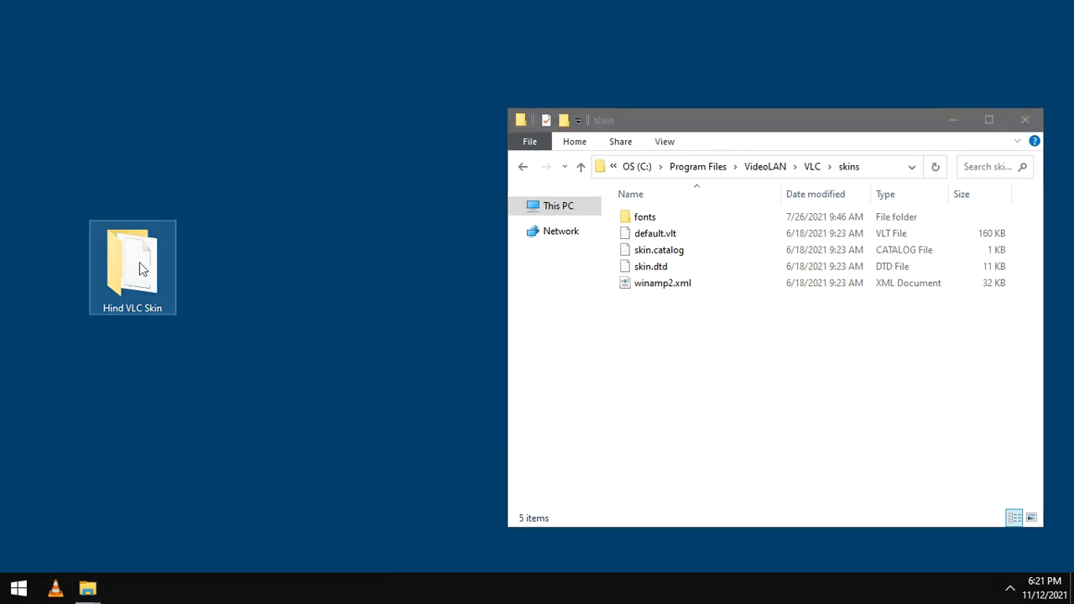
drag(590, 60, 325, 41)
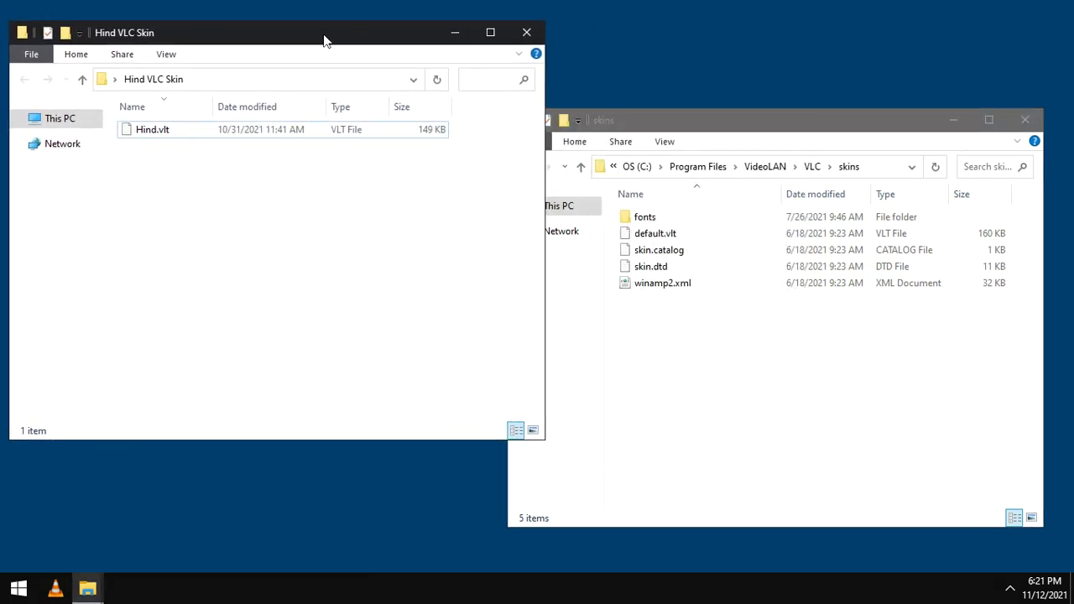
drag(160, 132, 703, 386)
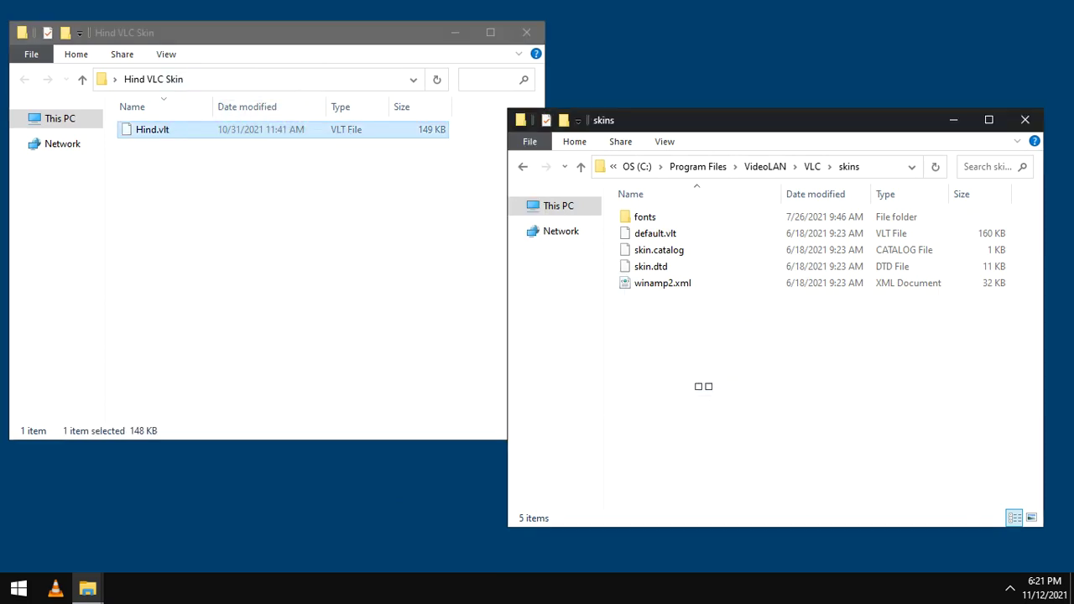
click(526, 31)
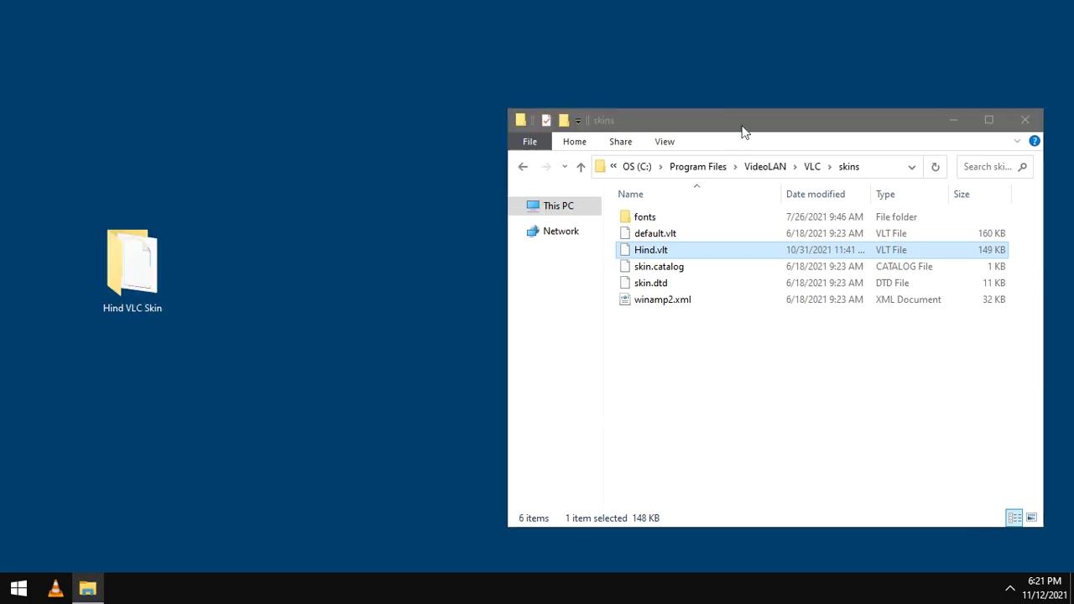
drag(743, 132, 511, 100)
click(484, 317)
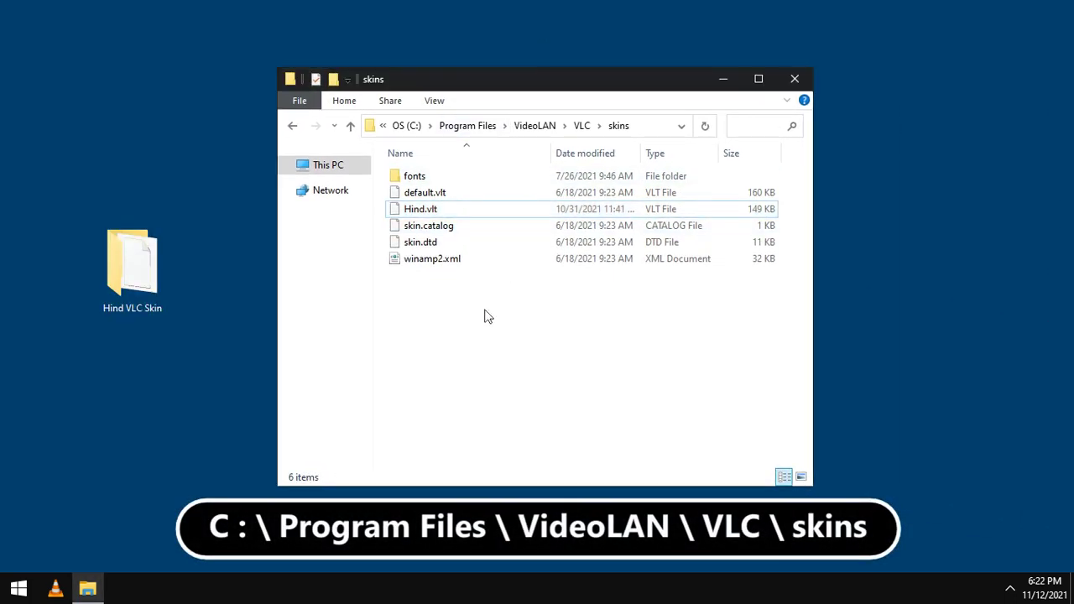
click(794, 81)
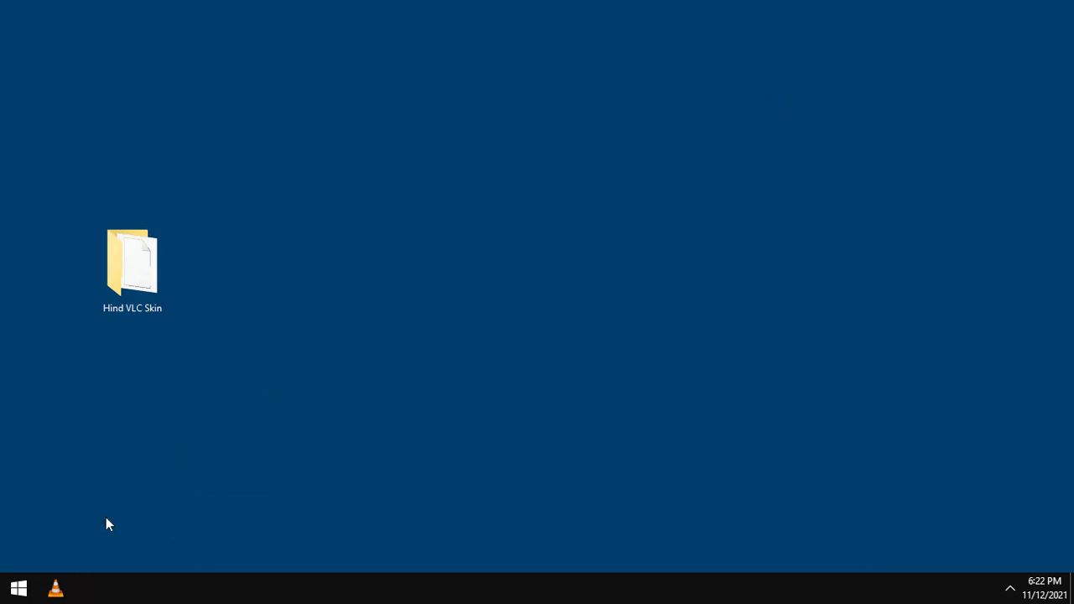
Launch VLC media player, switch its interface to the installed Hind skin, and move the player window toward the middle of the desktop.
click(55, 587)
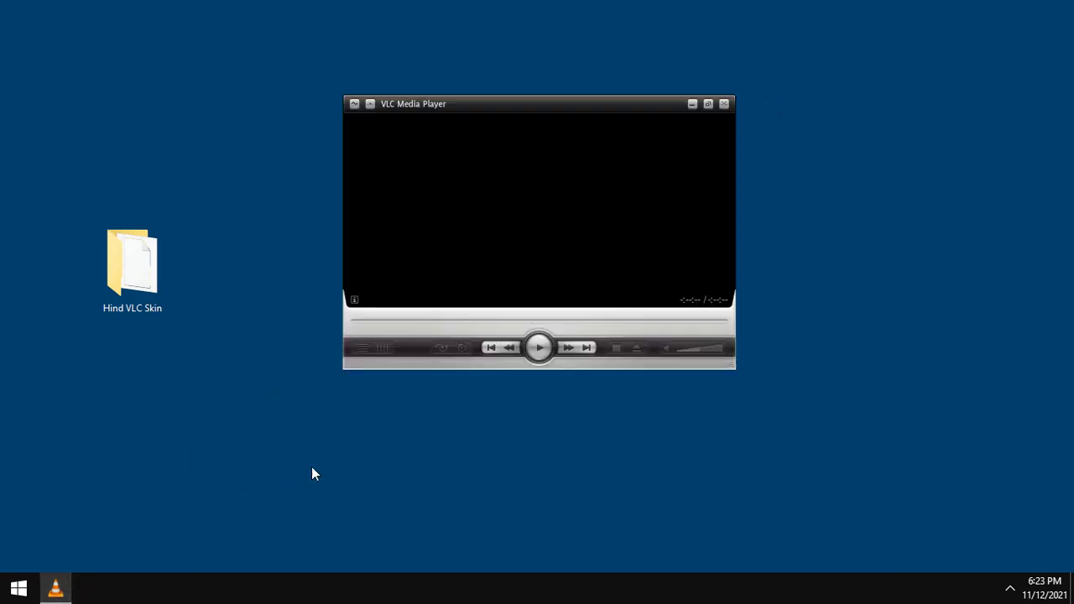
right_click(493, 148)
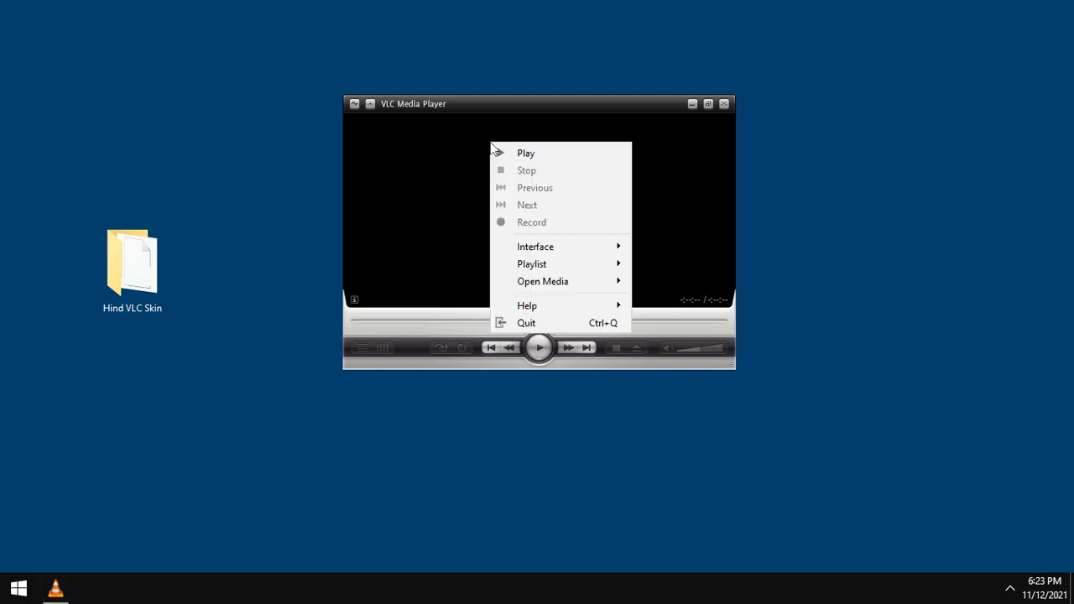
mouse_move(615, 245)
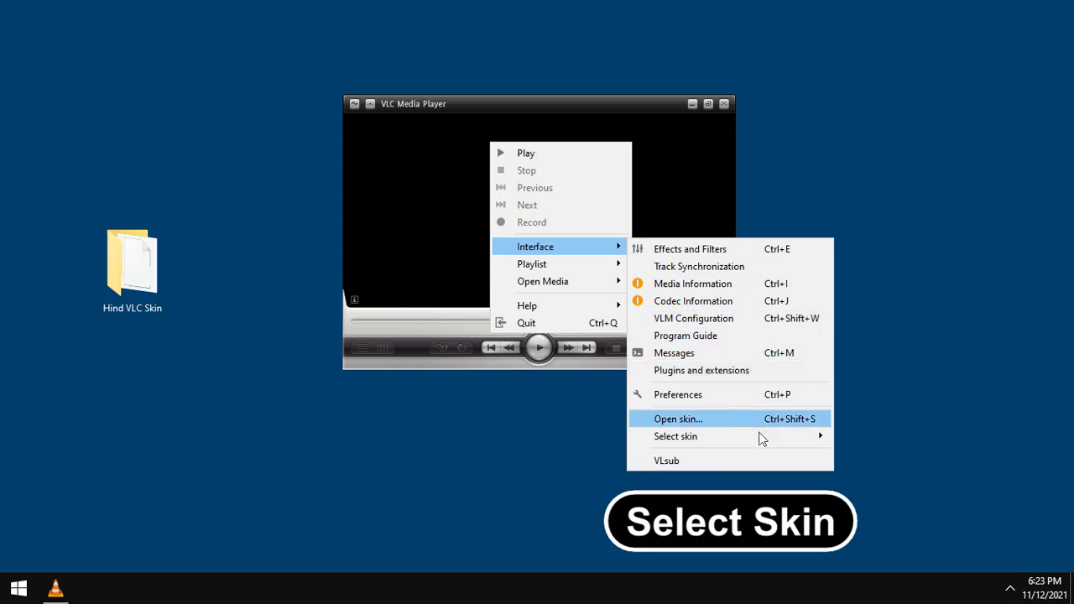
mouse_move(762, 441)
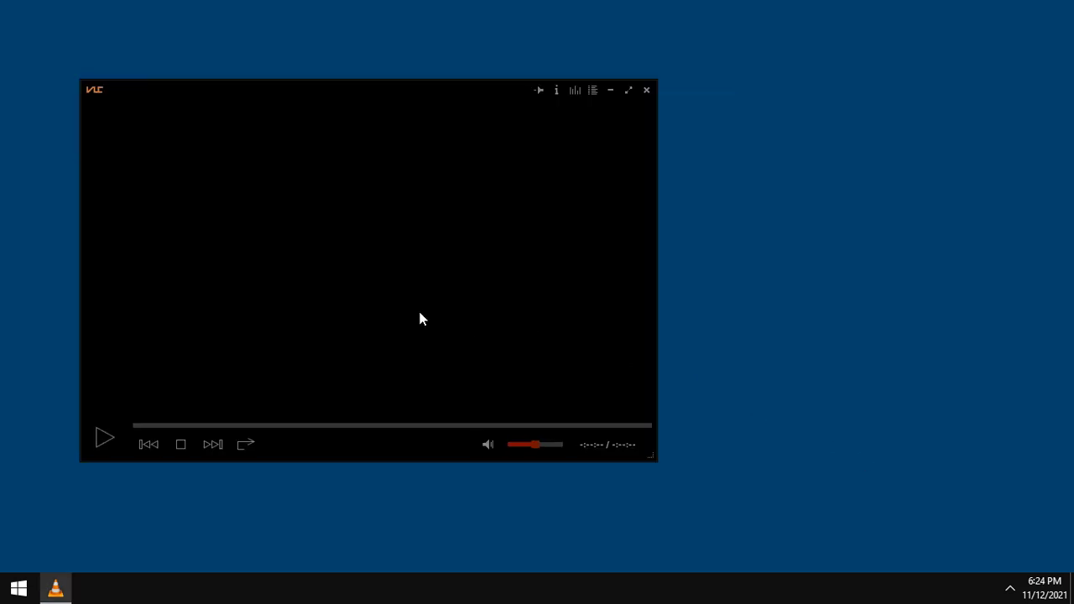
drag(420, 316, 580, 315)
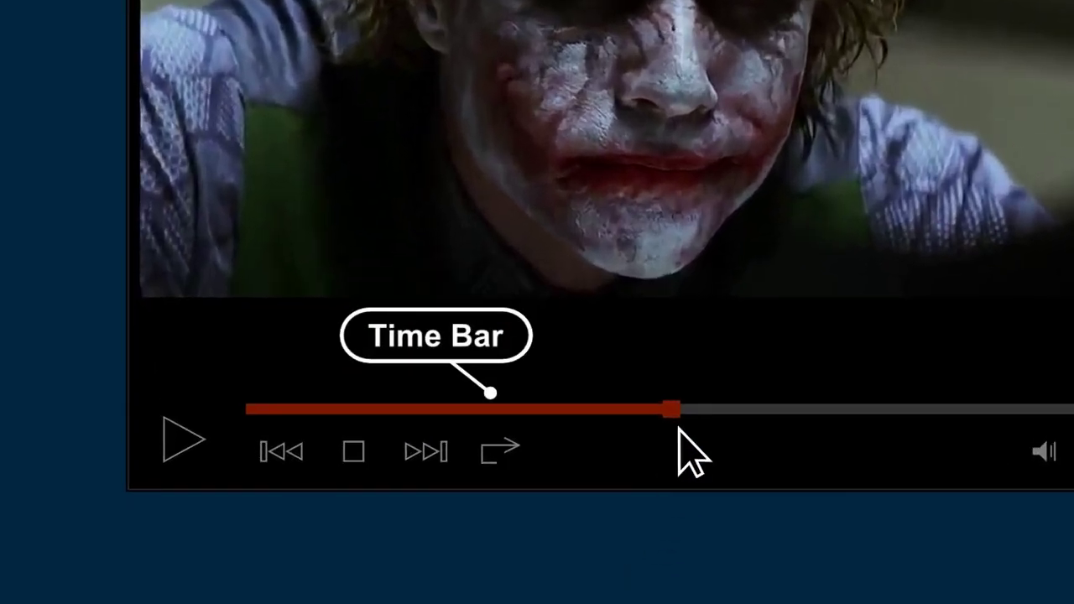
Show the skin's playlist and equalizer windows beside the main player window.
mouse_move(679, 431)
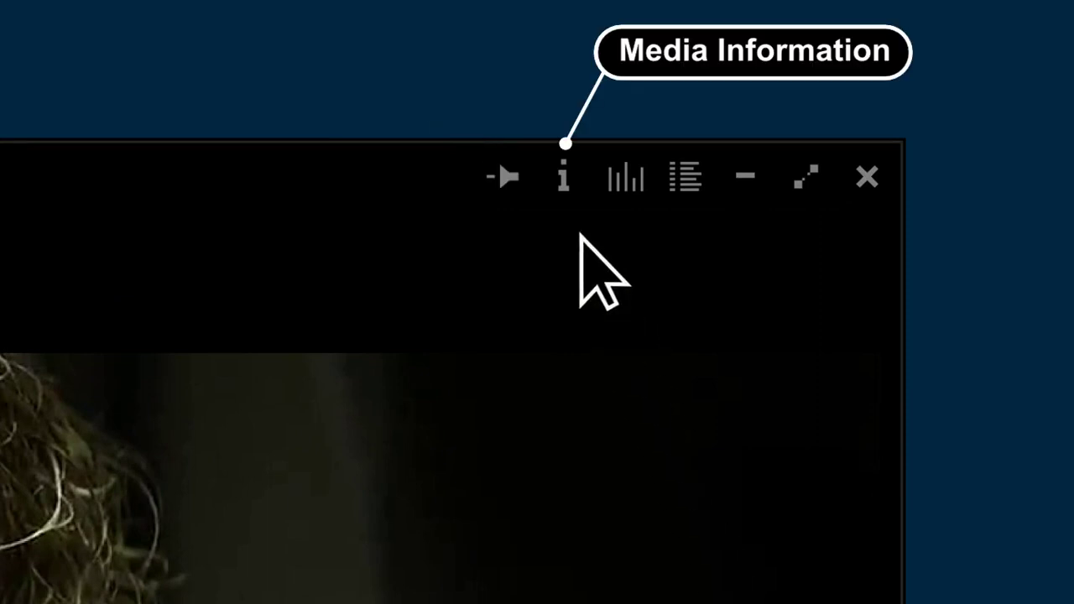
mouse_move(568, 209)
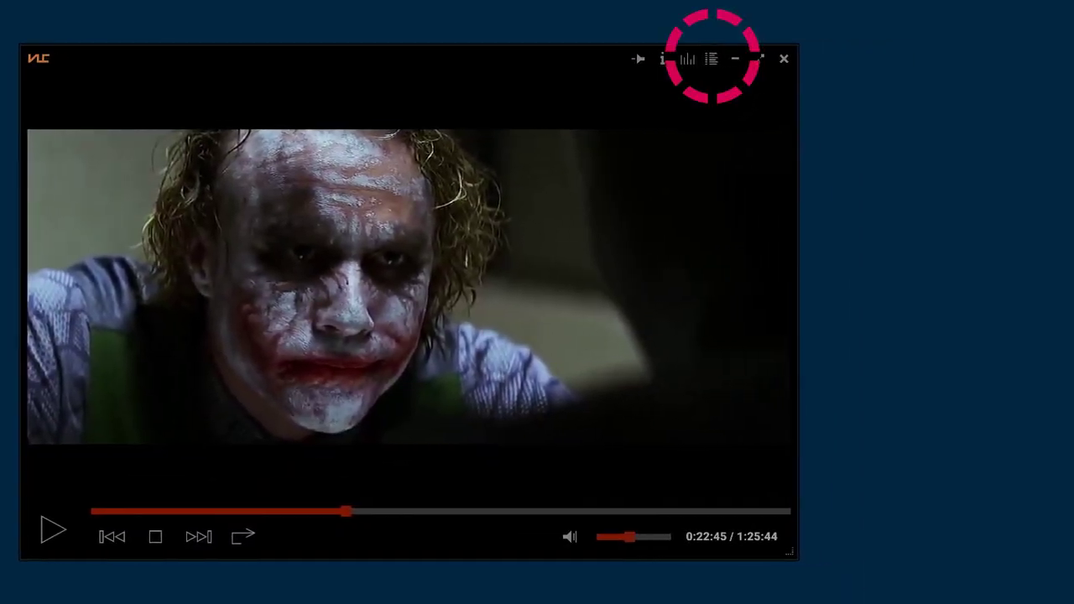
key(ctrl+l)
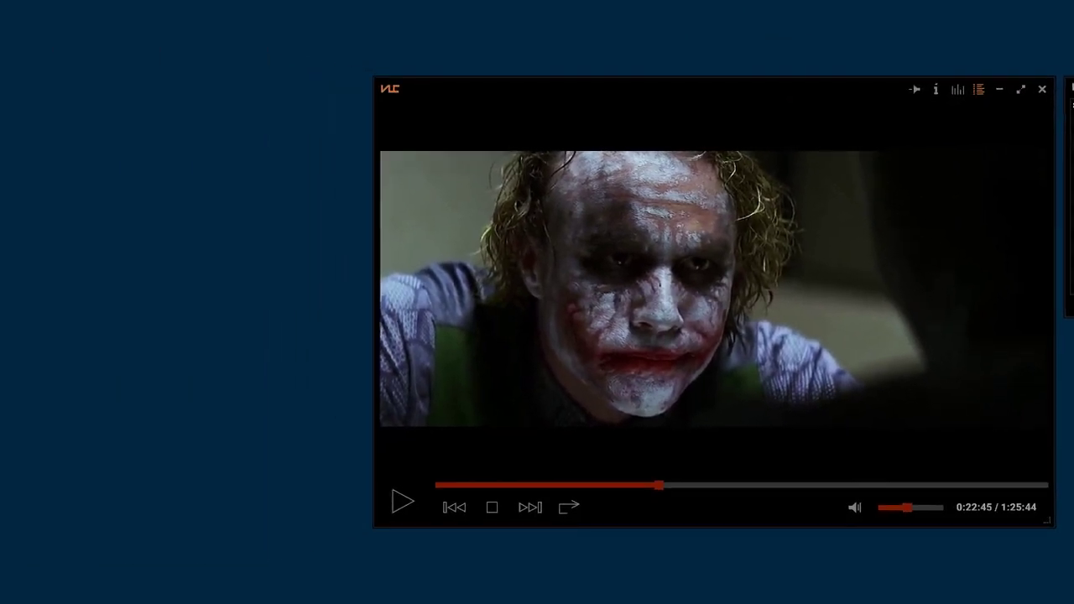
key(ctrl+e)
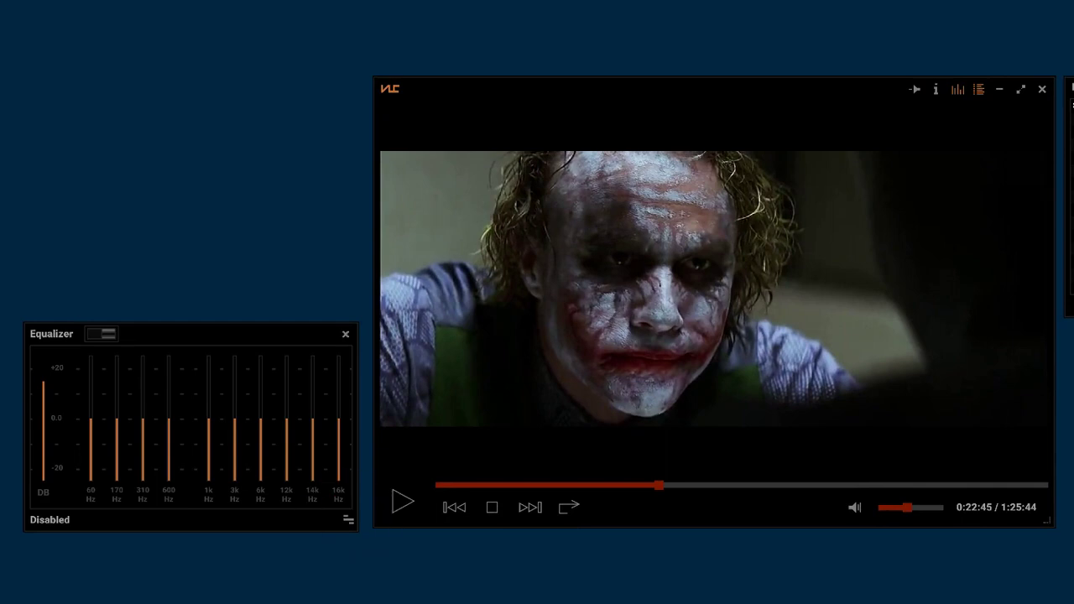
click(349, 520)
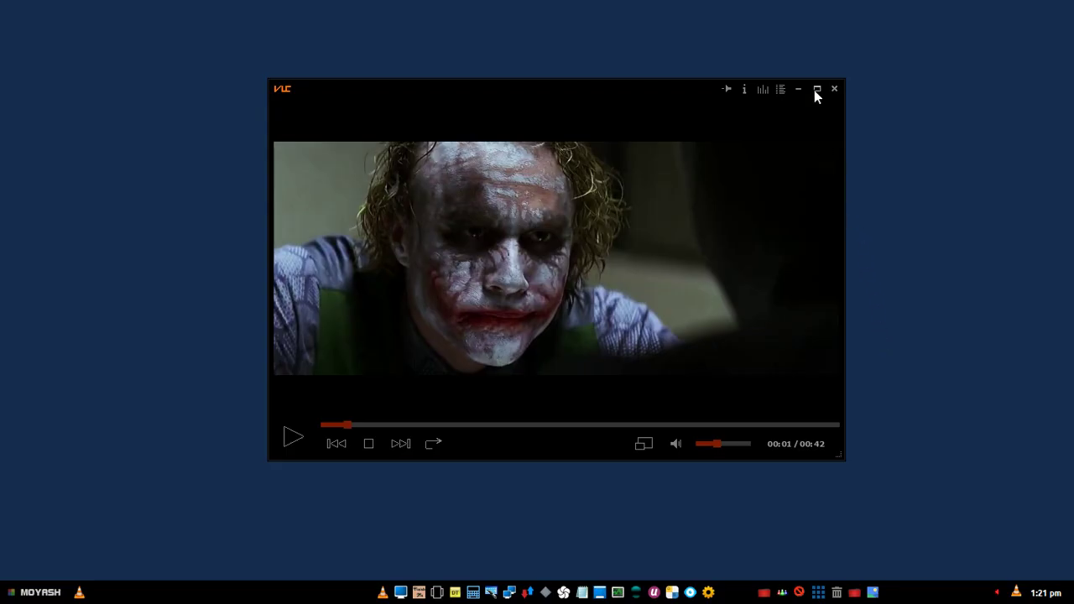
Test maximizing and restoring the player window with the Hind and default skins, and maximize the player on the Linux desktop as well.
click(816, 89)
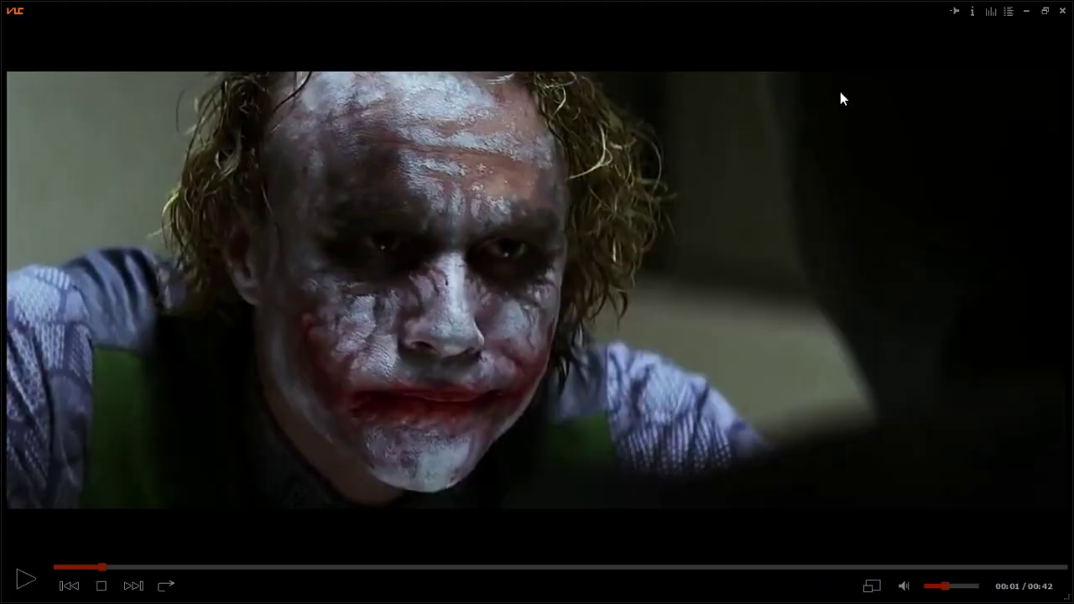
click(1045, 11)
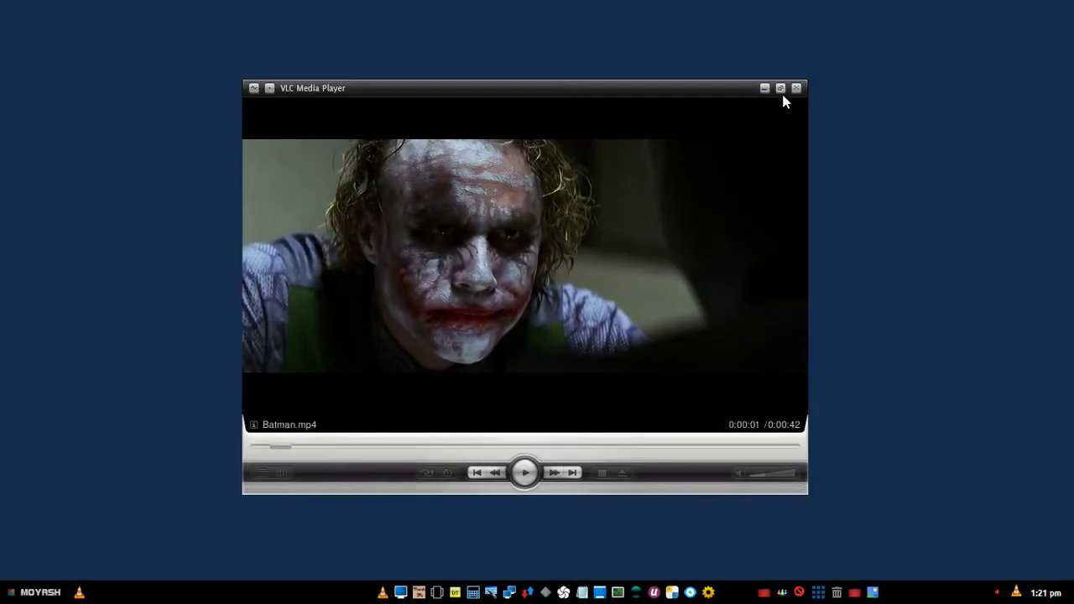
click(781, 89)
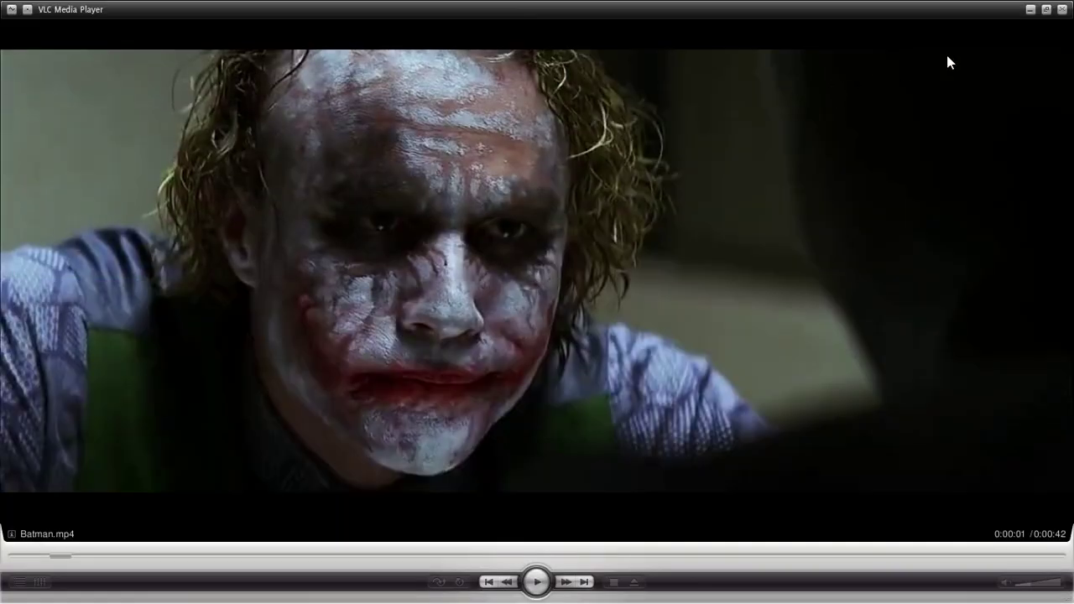
click(1046, 10)
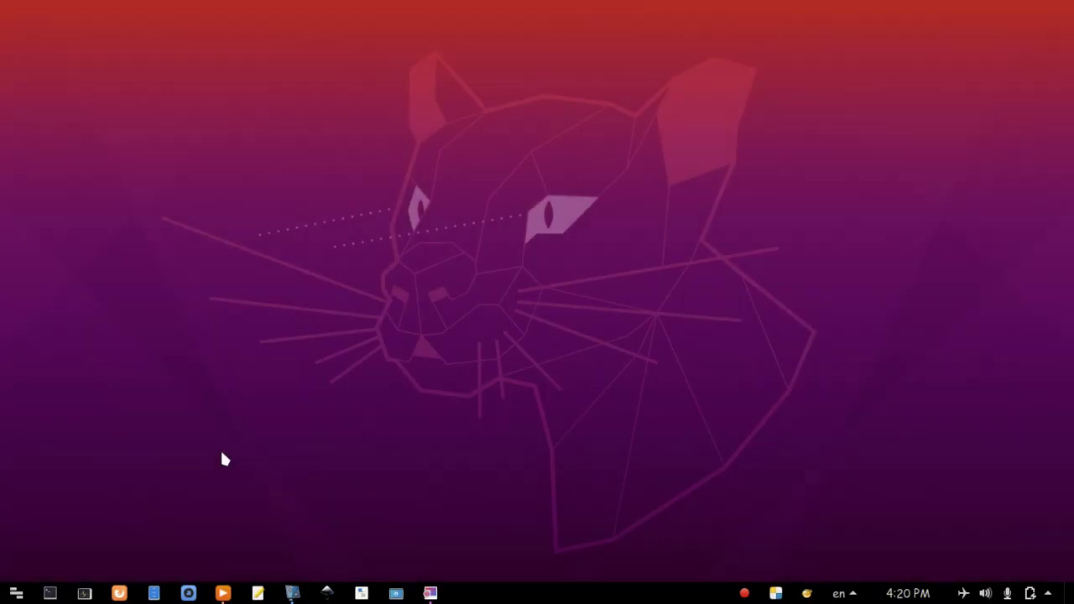
click(222, 593)
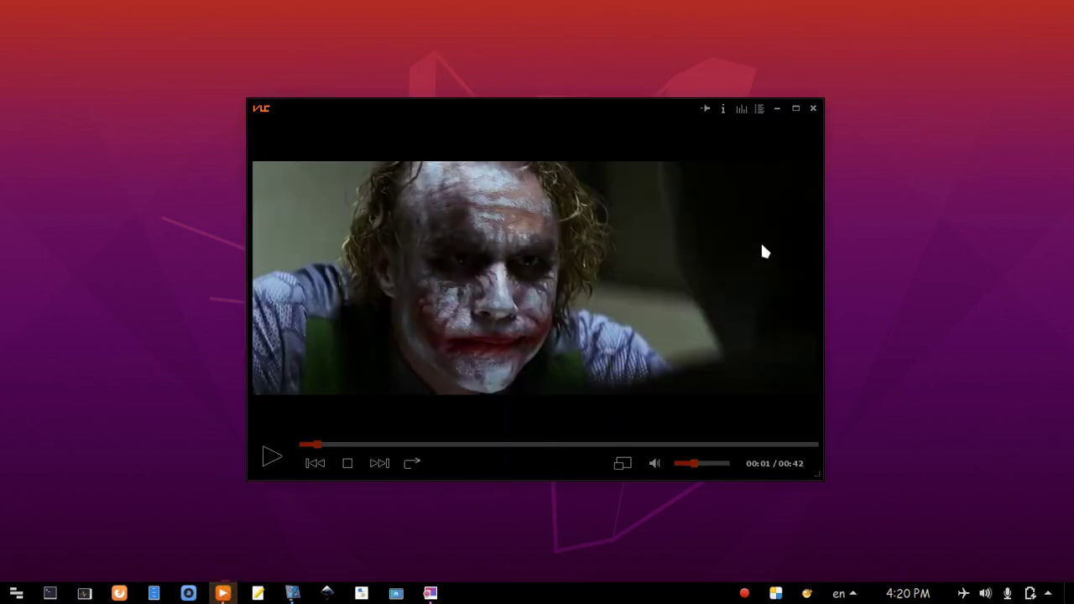
click(797, 110)
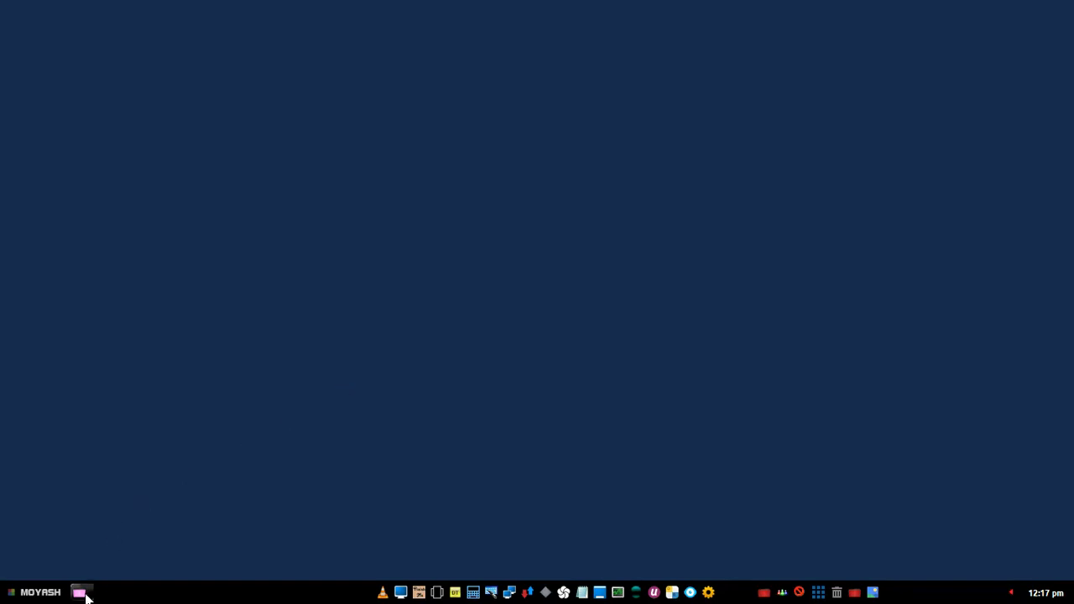
Play Big Buck Bunny.mp4 from the Sample folder in VLC and minimize the folder window.
click(79, 593)
double_click(578, 211)
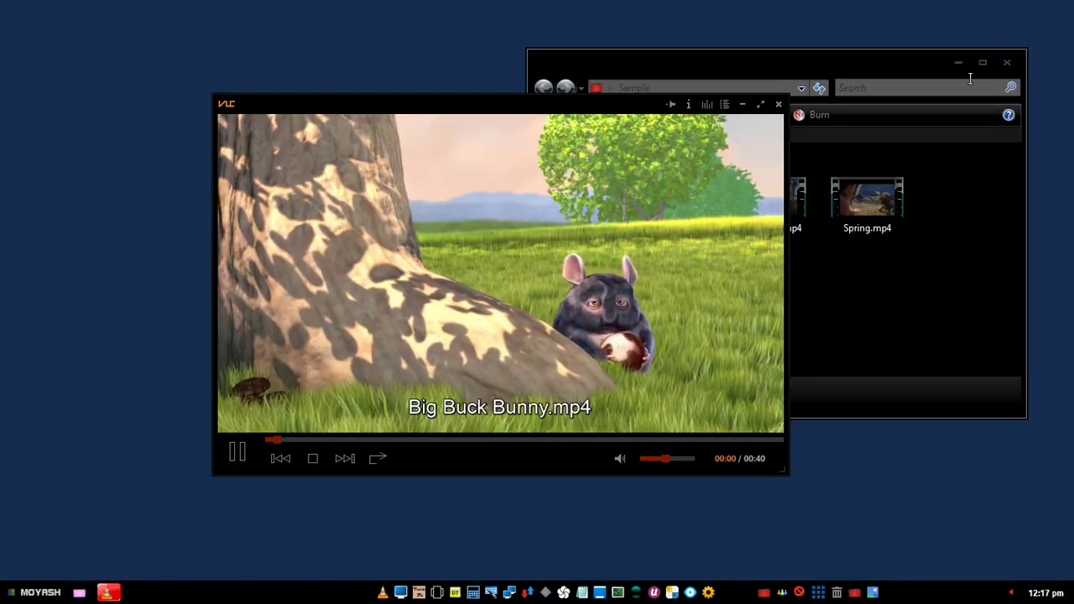
click(960, 63)
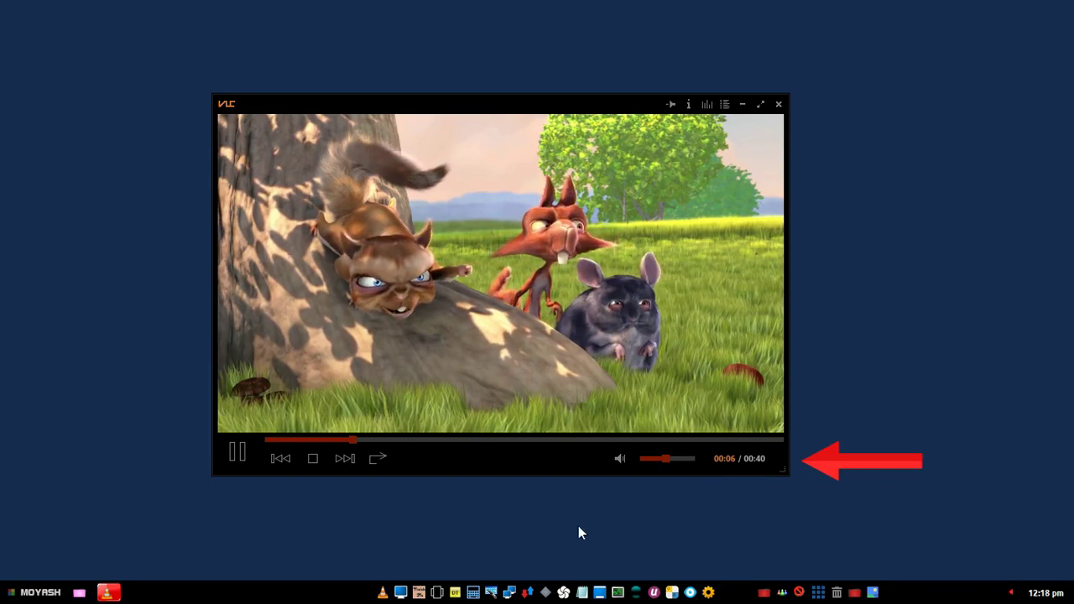
Pause and resume the Big Buck Bunny.mp4 video, and stop its playback.
click(236, 460)
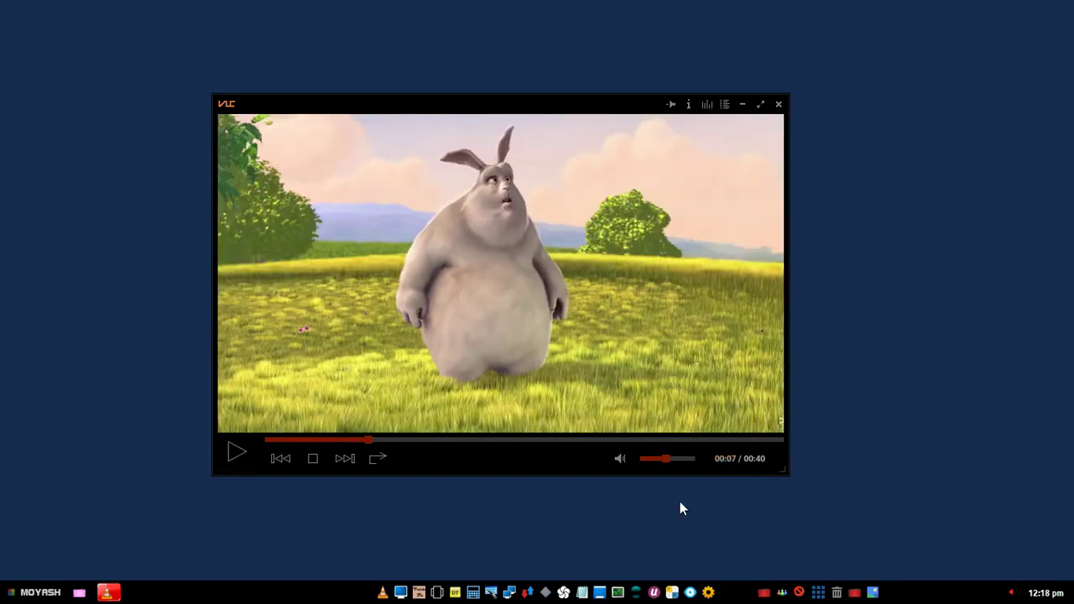
click(241, 456)
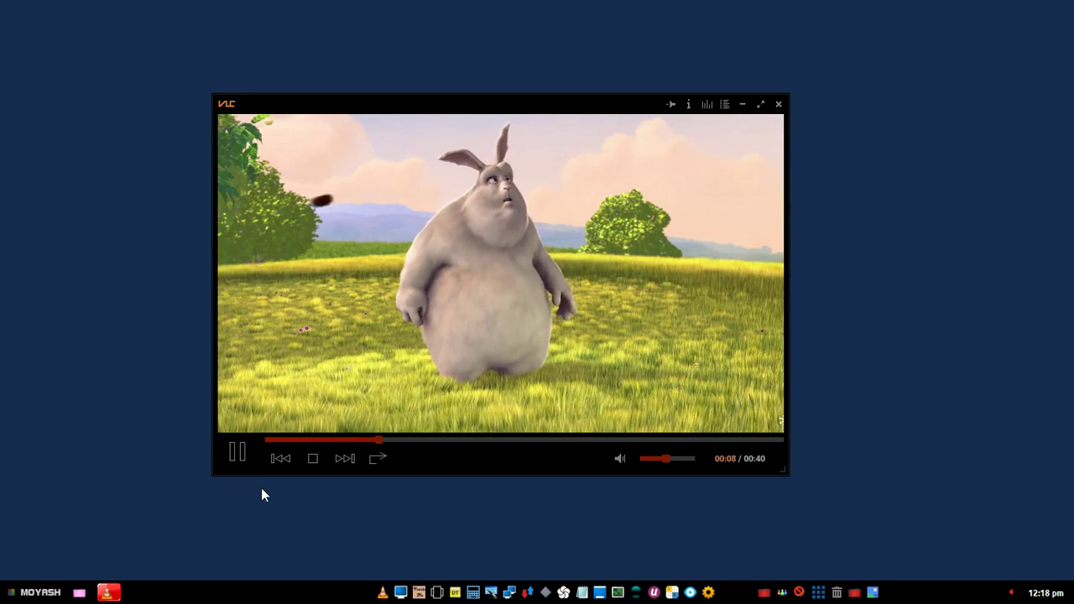
click(316, 461)
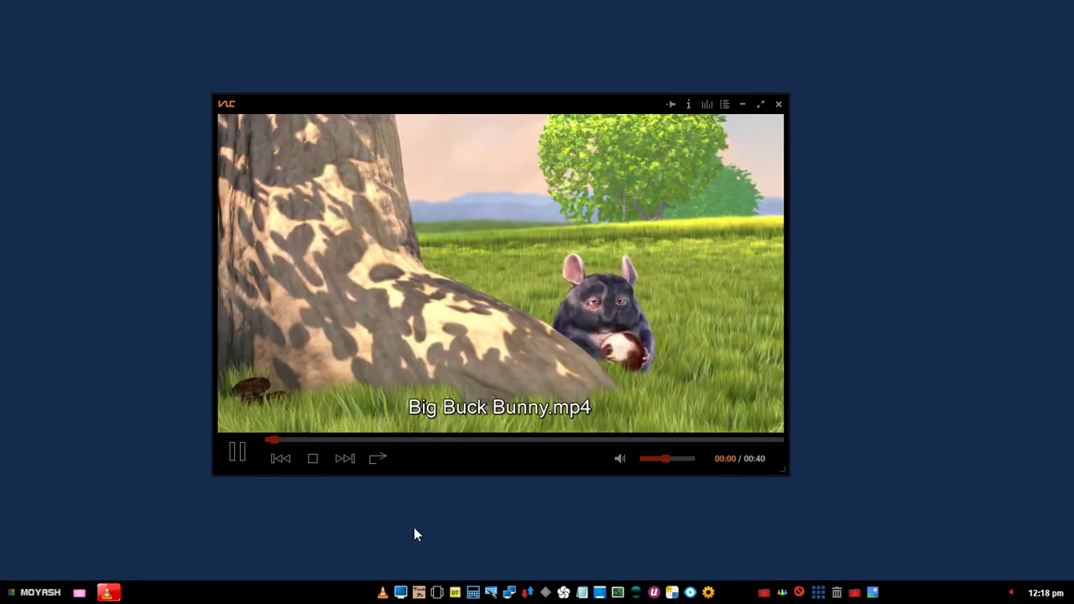
Mute and unmute the player's sound, and set the volume to 72%.
click(621, 459)
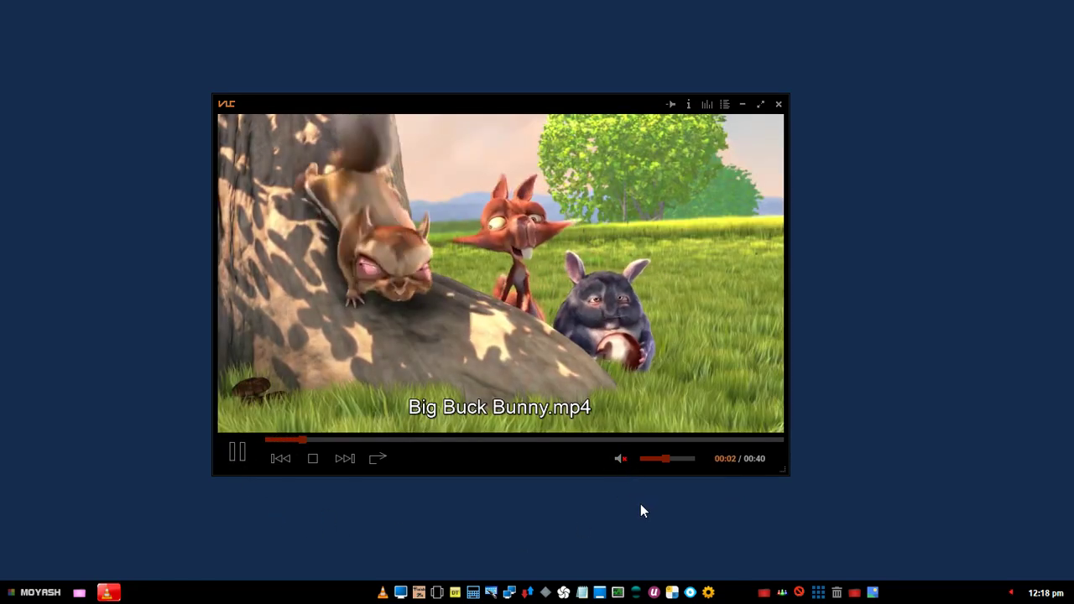
click(621, 460)
click(667, 459)
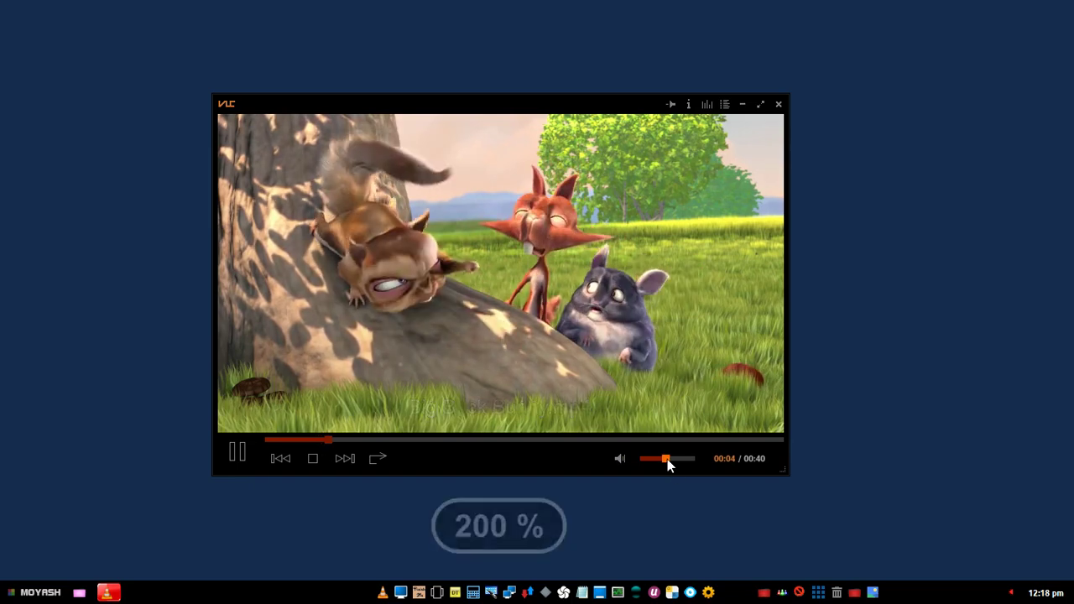
mouse_move(667, 459)
mouse_down()
mouse_move(700, 457)
mouse_move(663, 460)
mouse_up()
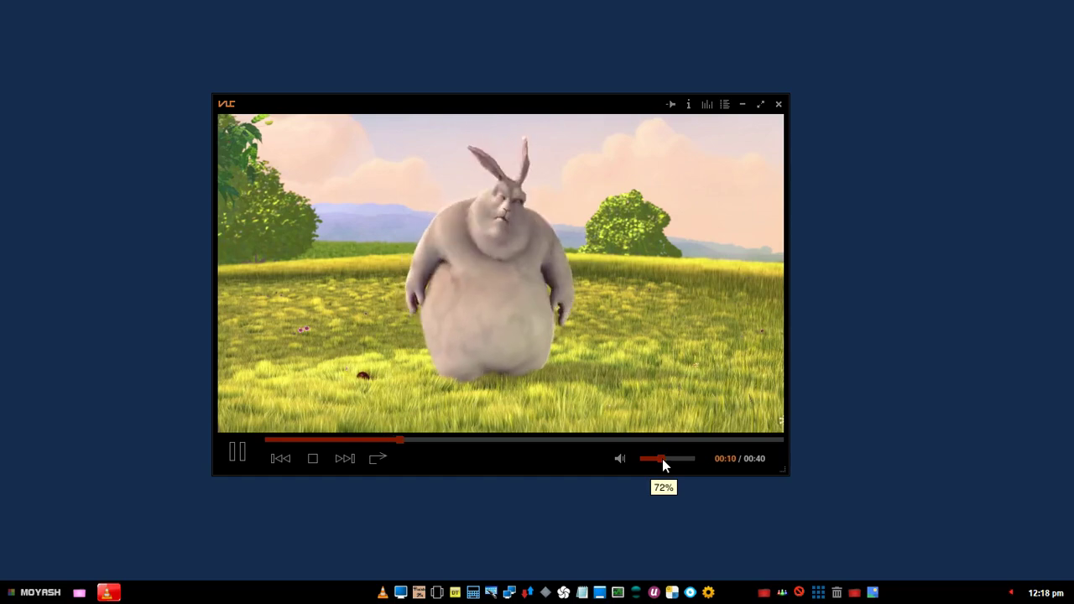
Pause the video, seek to 00:13, and try resizing and moving the player window.
drag(789, 476, 748, 440)
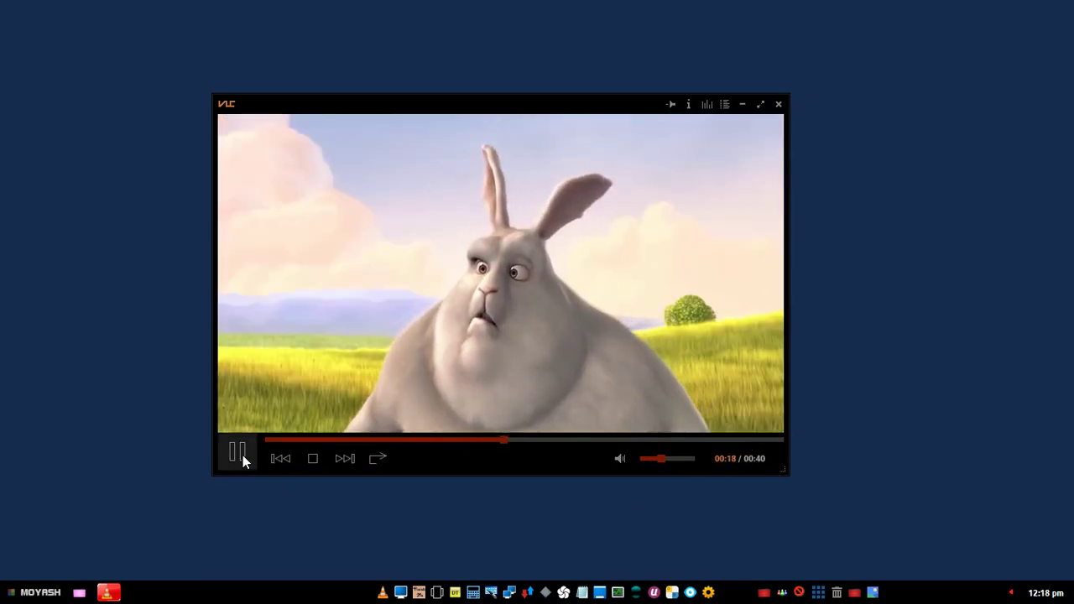
click(238, 455)
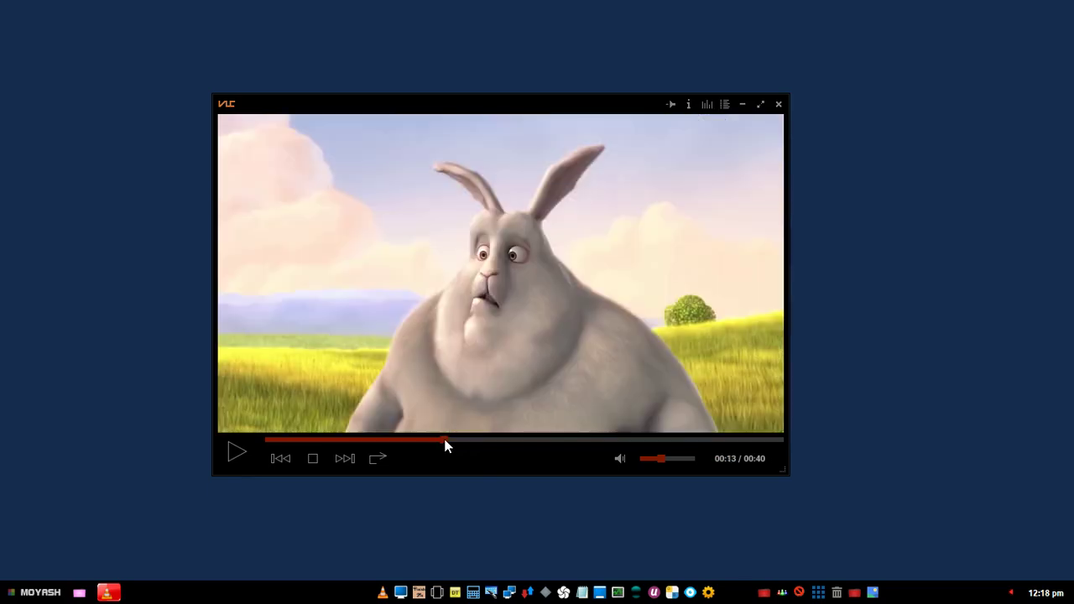
mouse_move(475, 464)
mouse_down()
mouse_move(588, 470)
mouse_move(487, 462)
mouse_up()
mouse_move(521, 102)
mouse_down()
mouse_move(408, 101)
mouse_move(532, 96)
mouse_up()
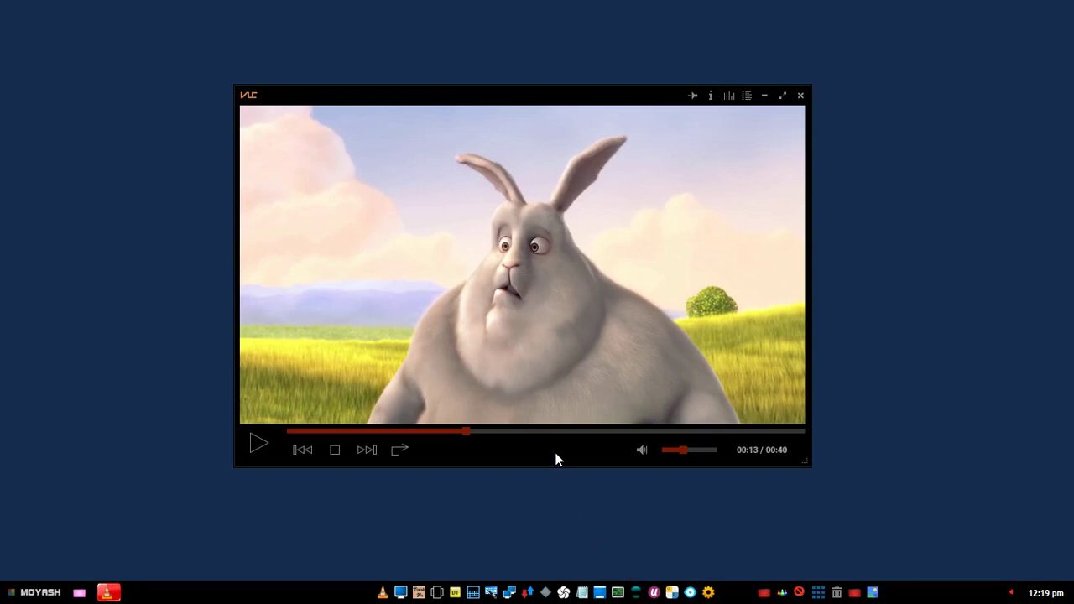
Check the codec details of Big Buck Bunny.mp4 in the current media information and close the dialog.
mouse_move(711, 100)
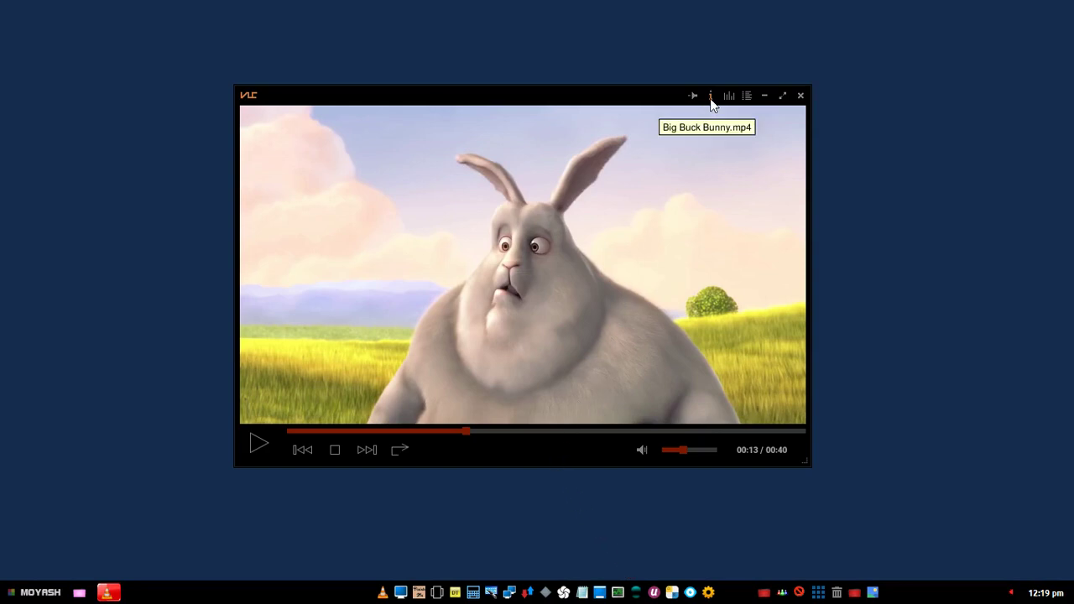
click(711, 99)
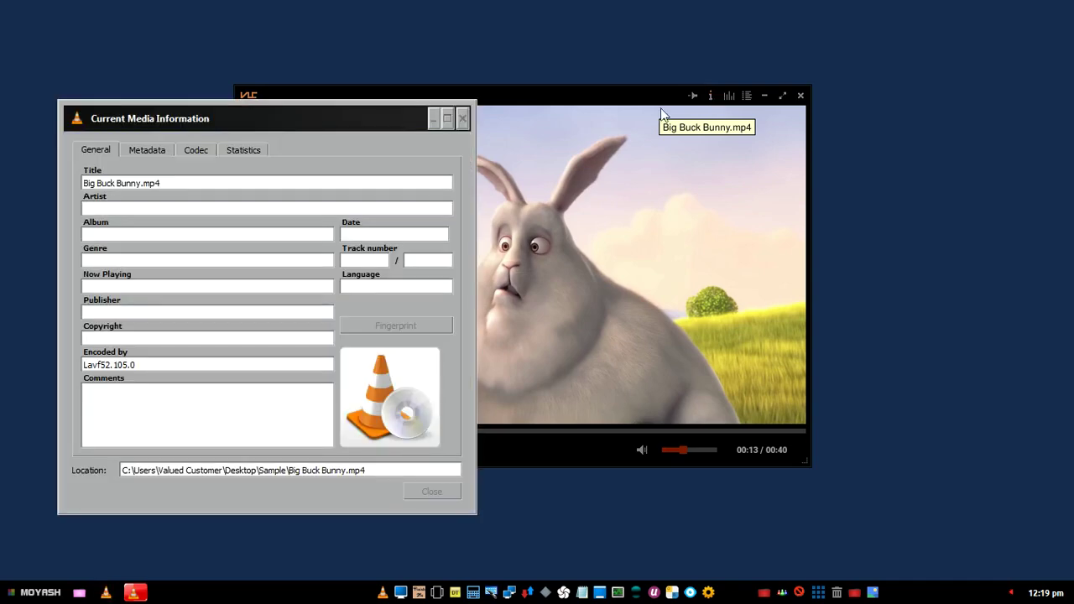
click(203, 150)
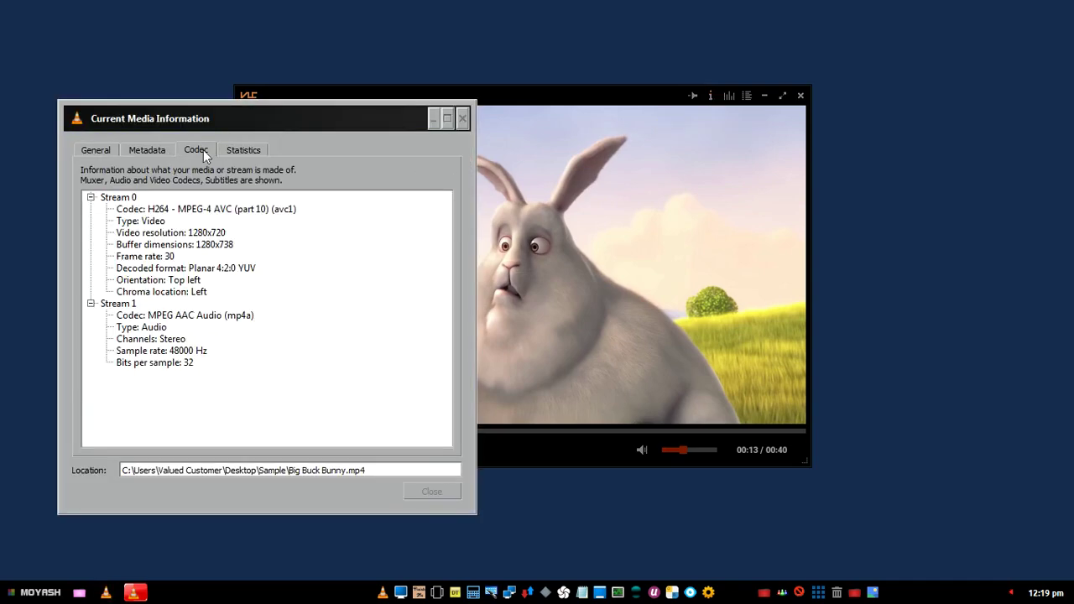
click(463, 119)
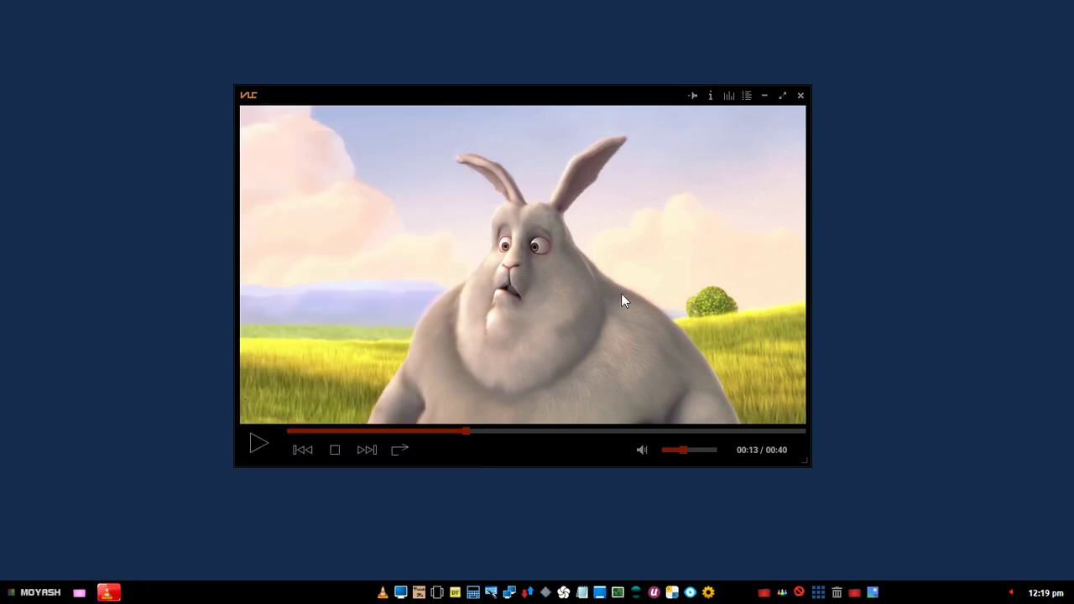
Write "Hiiiiiiiiiiiiiii" in a new Notepad window, and keep the VLC player always on top while Notepad is the active window.
click(582, 592)
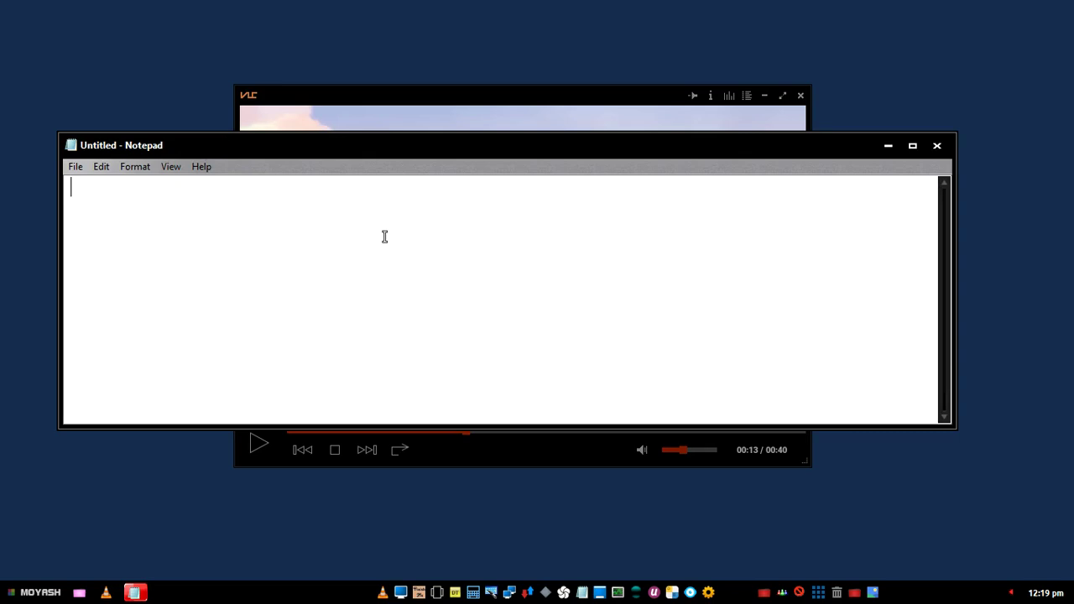
text(Hiiiiiiiiiiiiiii)
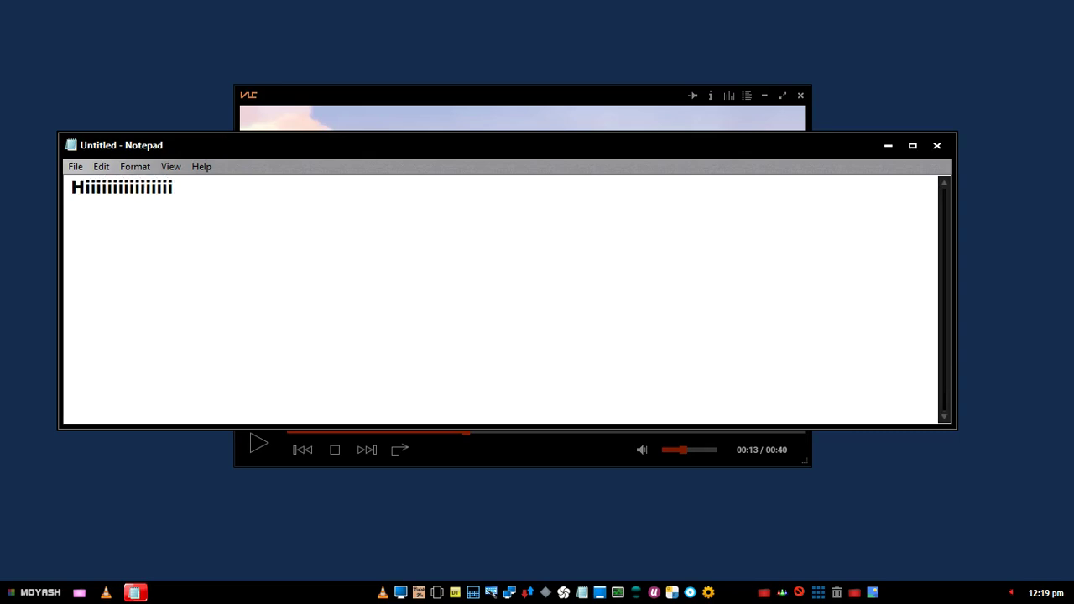
click(557, 107)
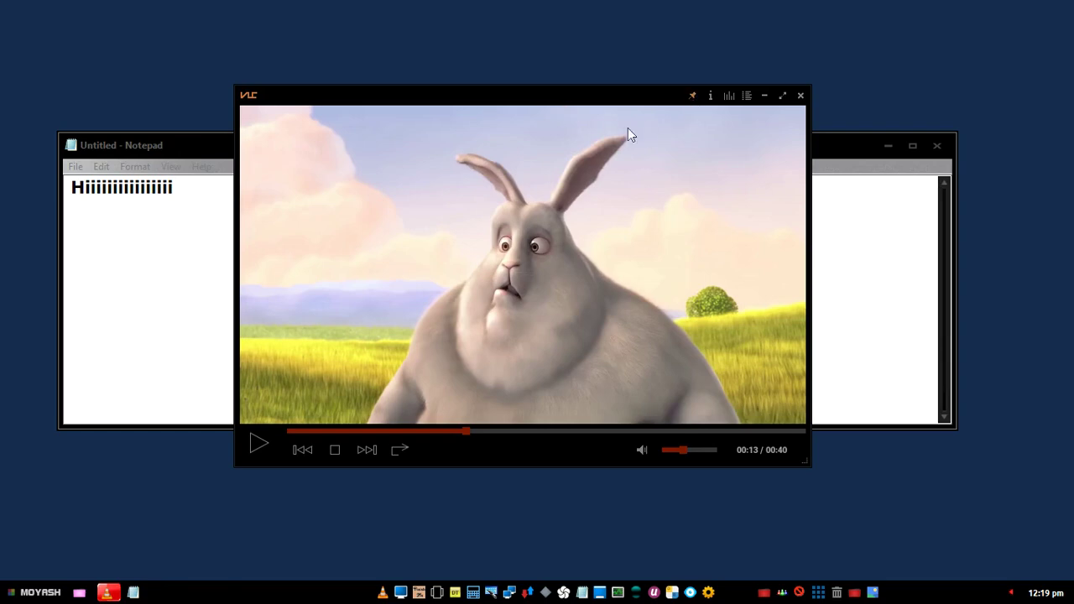
click(214, 146)
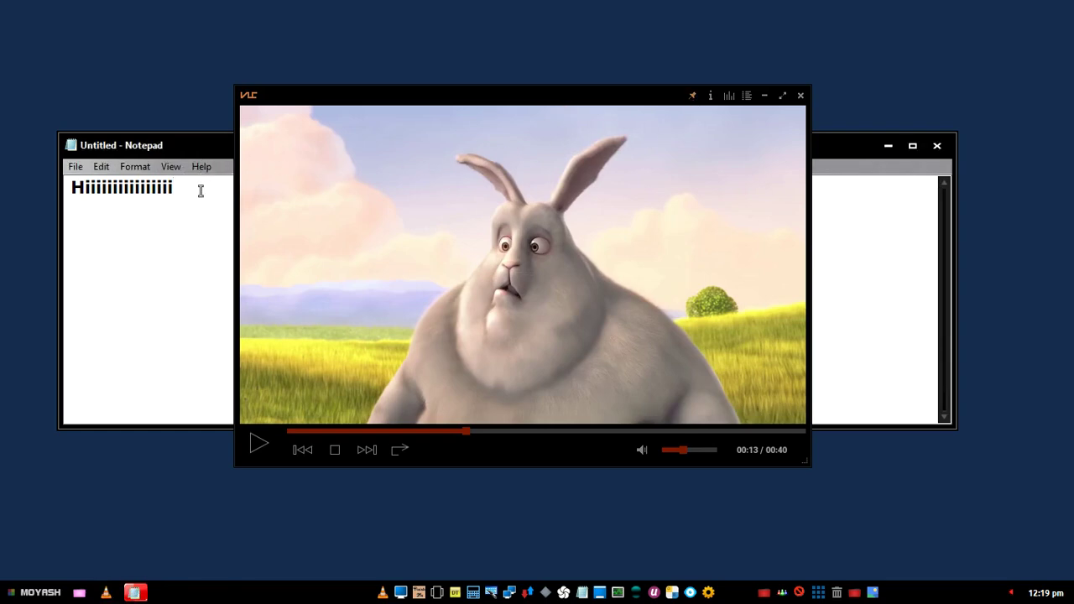
Write a second, much longer "Hiiii" line in Notepad after two blank lines and shift the Notepad window behind the pinned player.
key(Return)
key(Return)
key(Return)
text(Hiiiiiiiiiiiiiiiiiiiiiiiii)
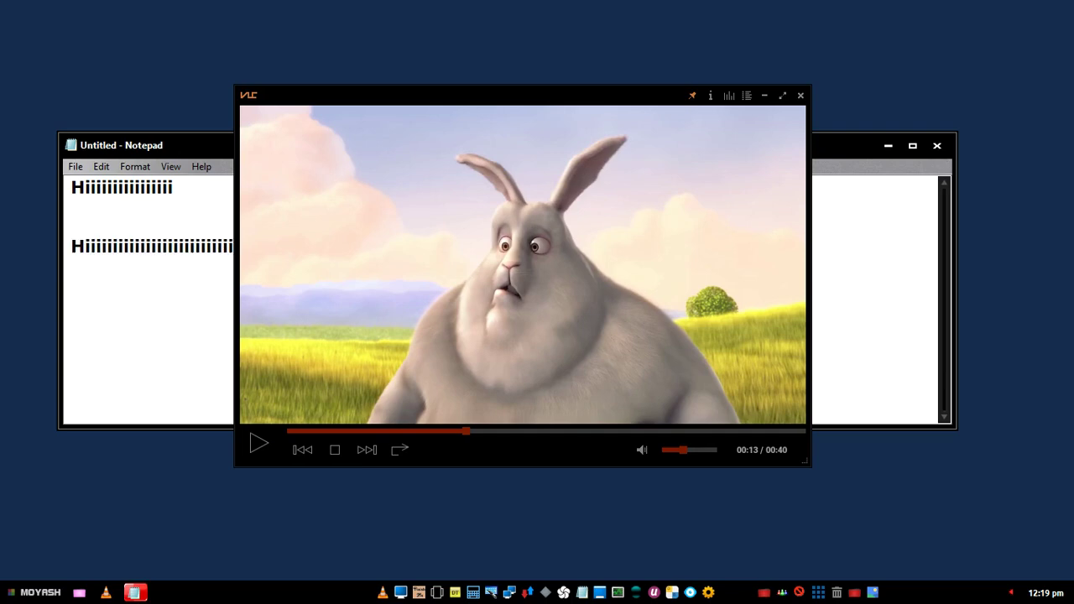
text(iiiiiiiiiiiiii)
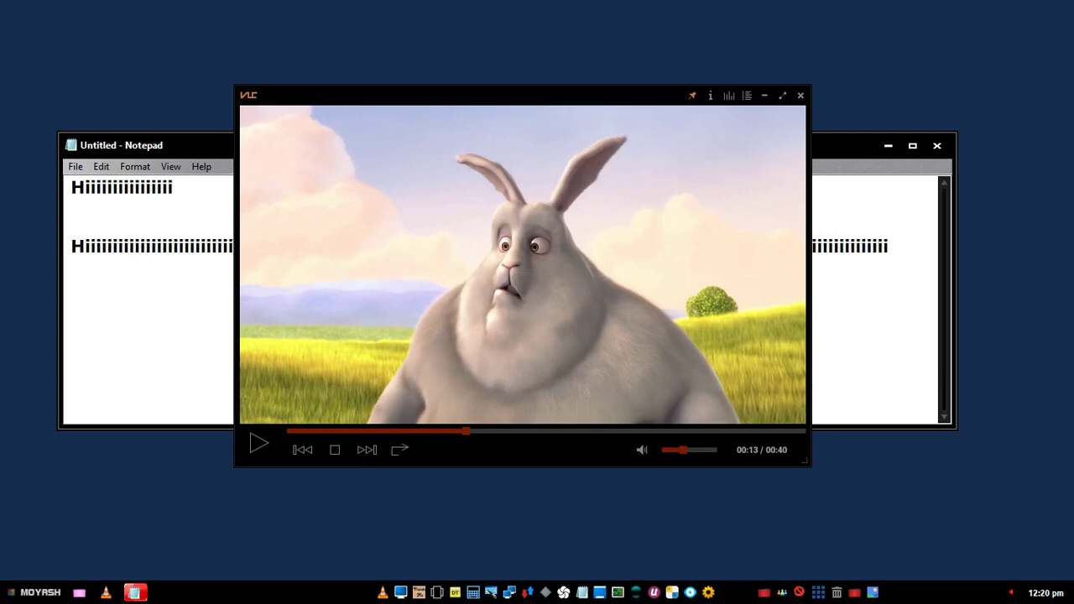
drag(173, 143, 193, 130)
Turn off the player's always-on-top mode, bring Notepad in front of it, and close Notepad.
click(693, 97)
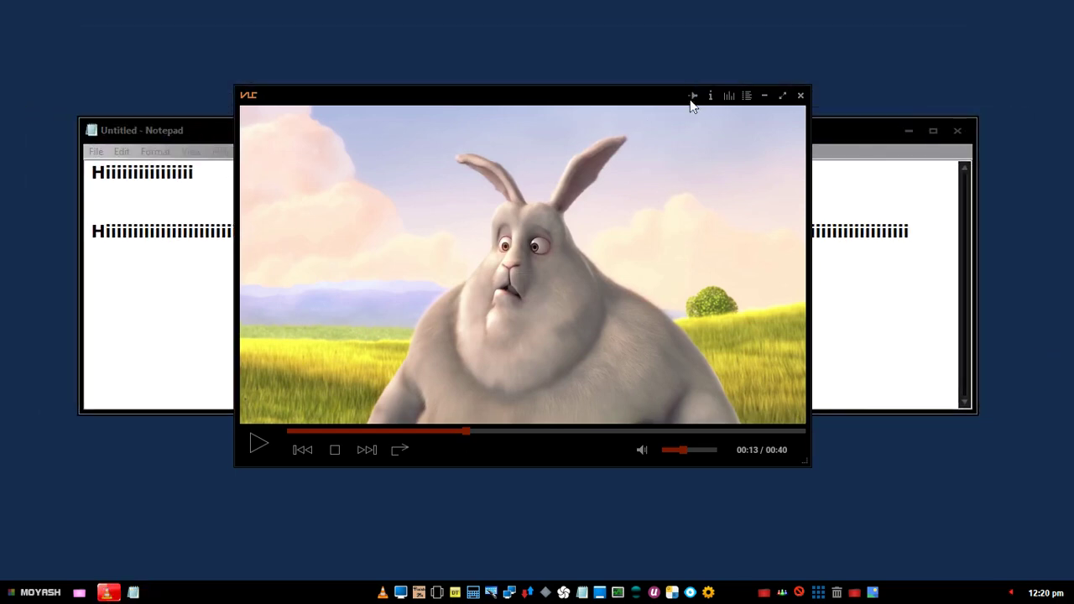
click(220, 134)
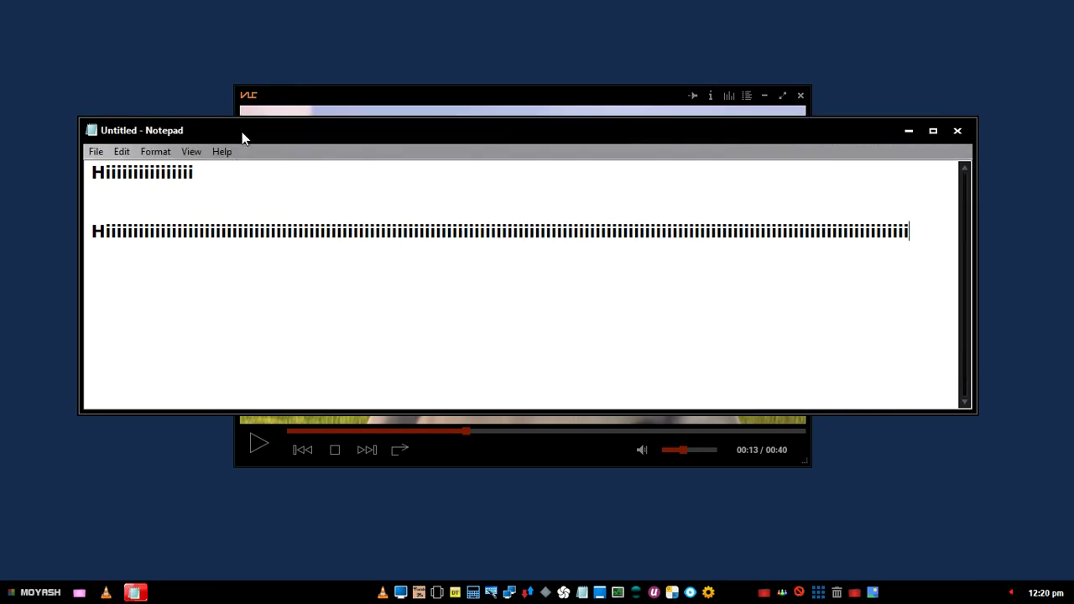
click(959, 132)
Move the player window aside and show the playlist window beside it.
drag(590, 103, 430, 100)
click(599, 97)
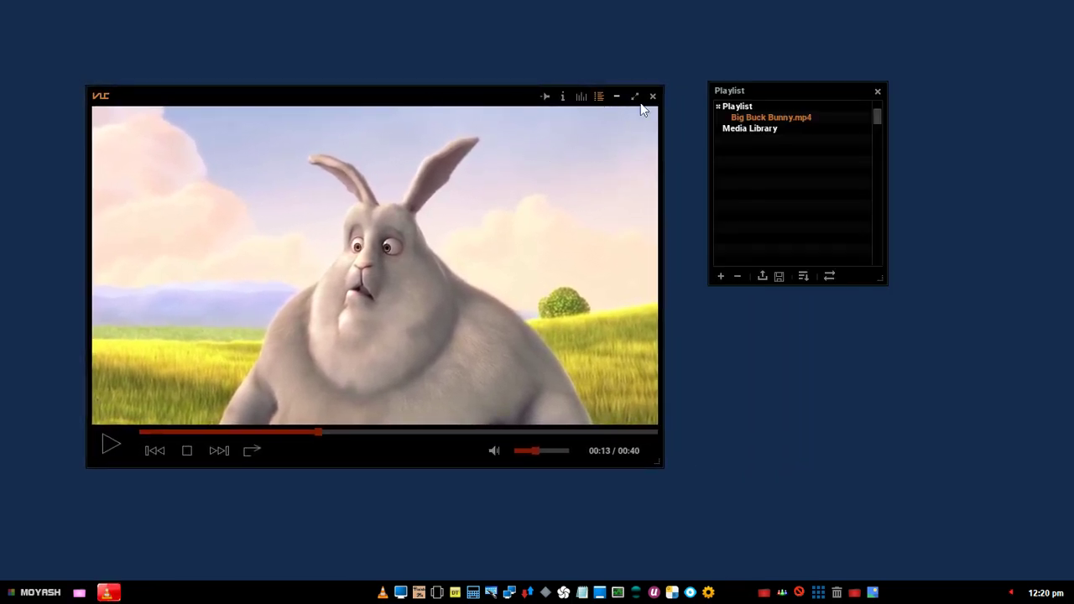
drag(755, 101, 788, 96)
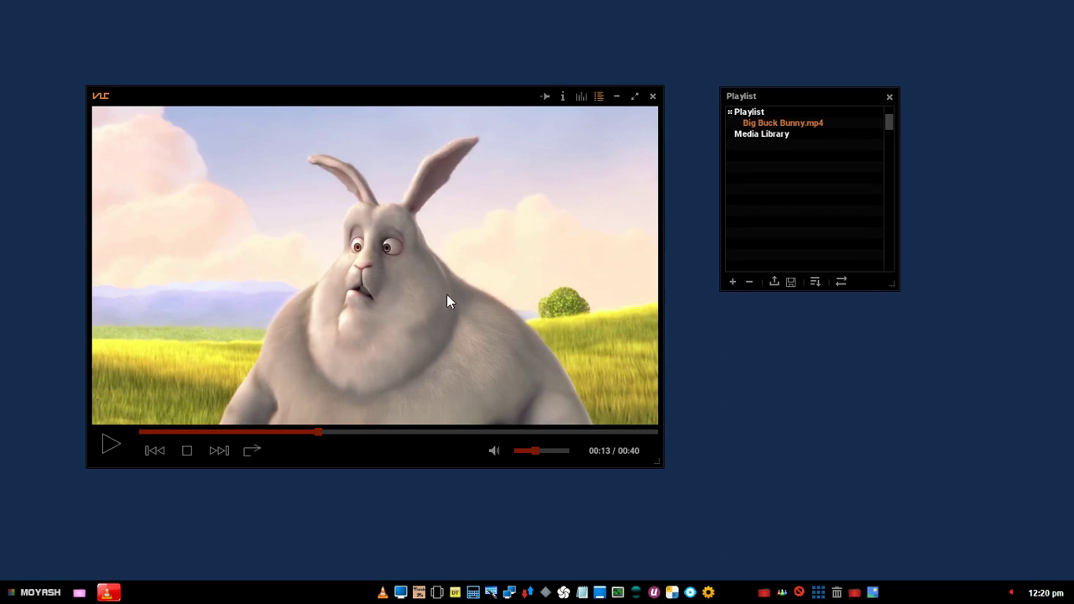
Add Last Shot.mp4, Agent 327.mp4 and Spring.mp4 from the Sample folder to the playlist, and collapse and re-expand the playlist tree.
click(83, 592)
drag(758, 65, 355, 32)
drag(499, 269, 783, 122)
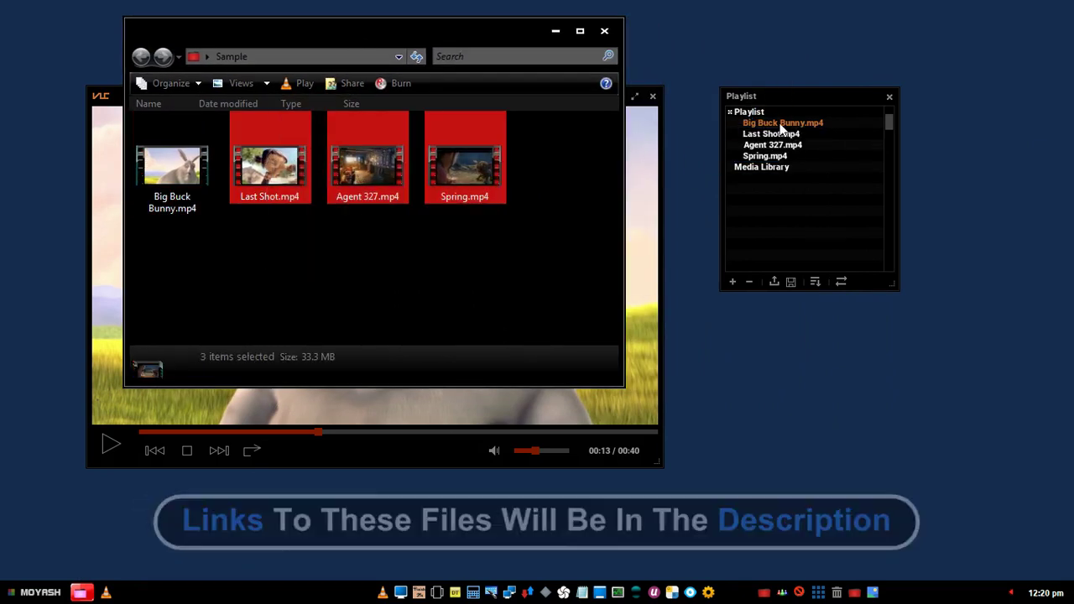
click(557, 31)
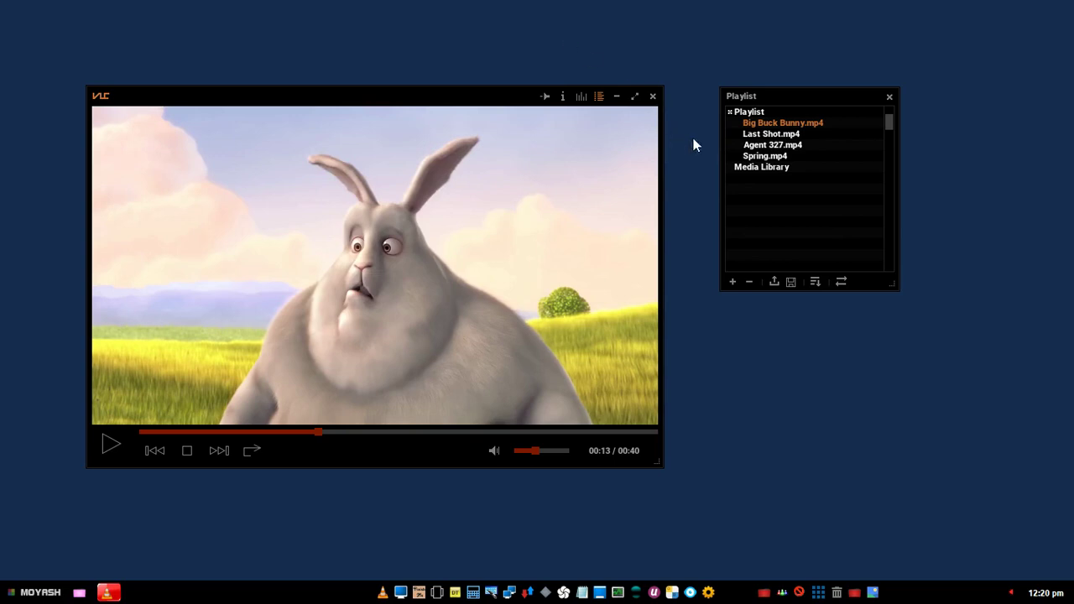
click(729, 113)
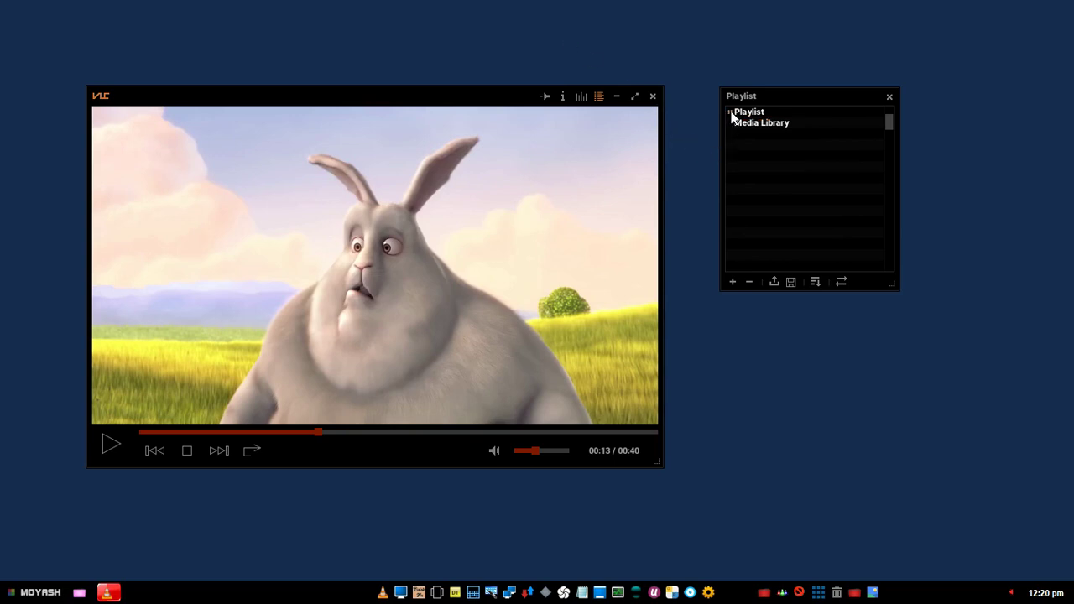
click(729, 114)
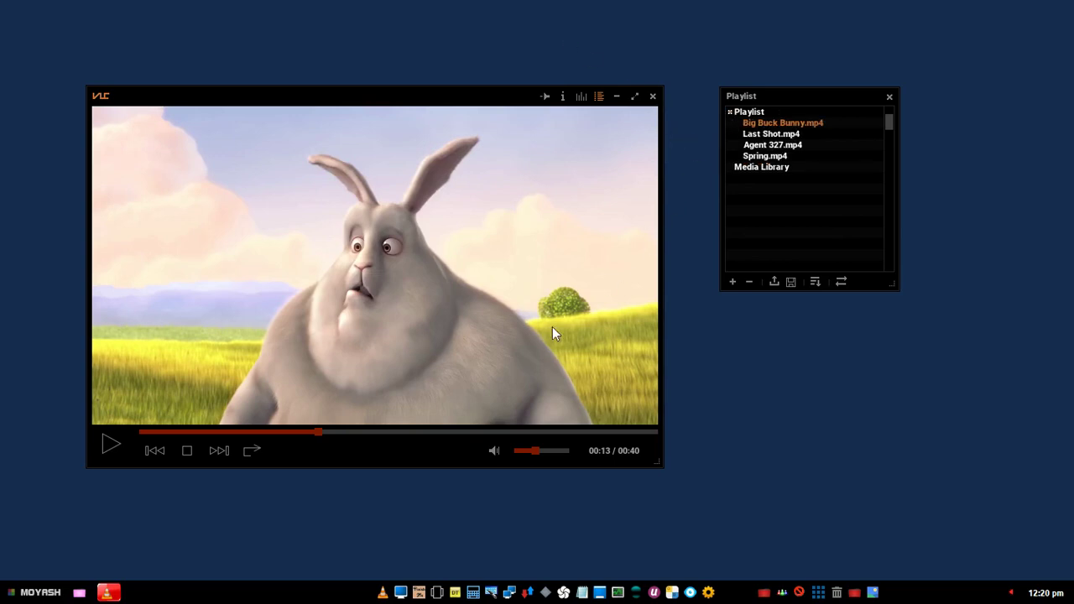
Skip forward through the playlist to Spring.mp4, go back to Last Shot.mp4, and pause it.
click(219, 451)
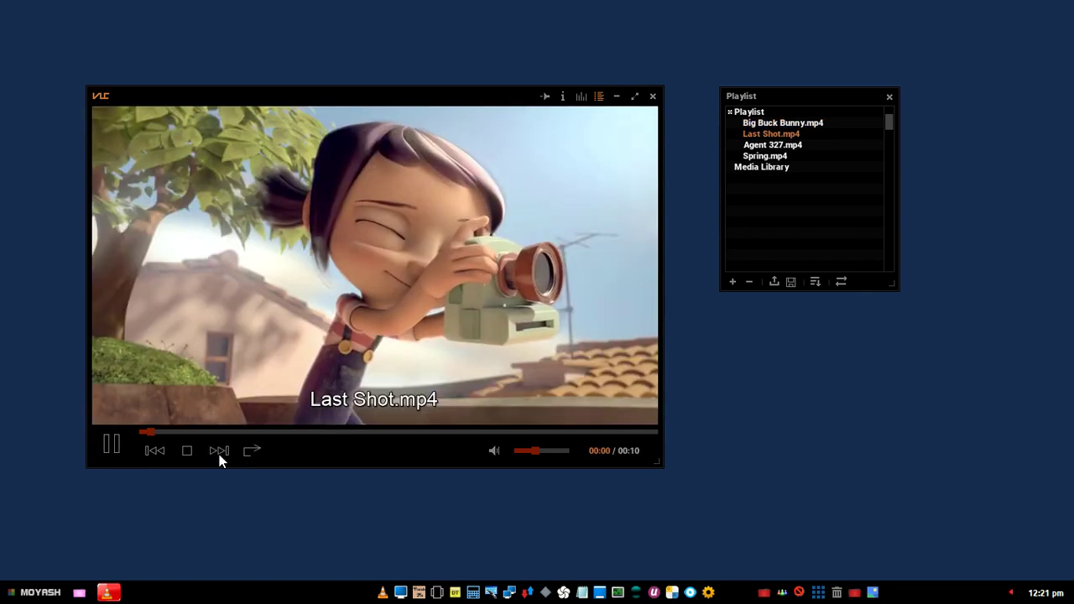
click(219, 452)
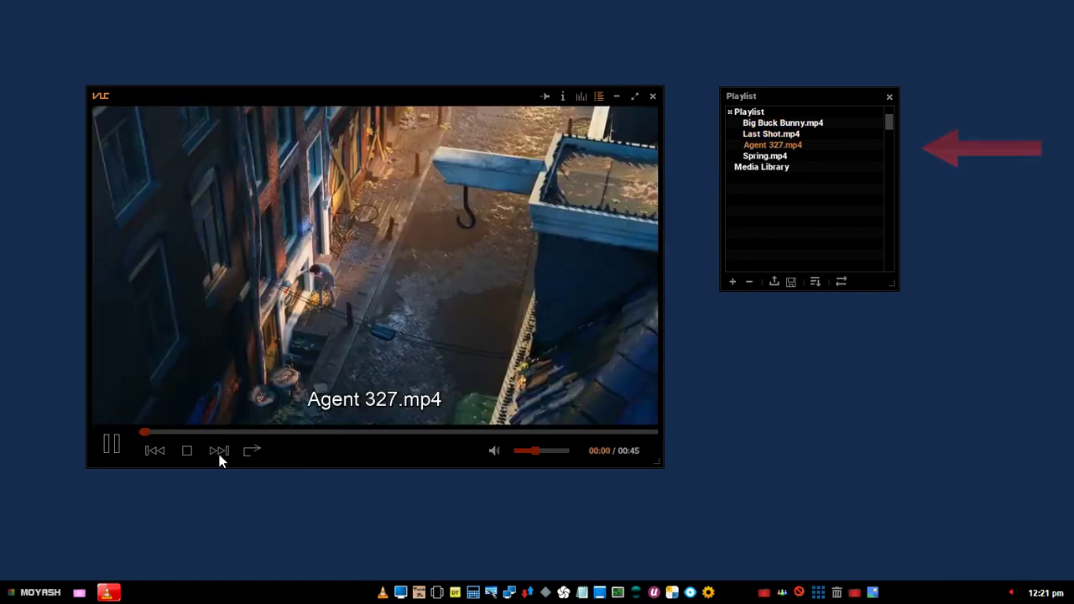
click(219, 453)
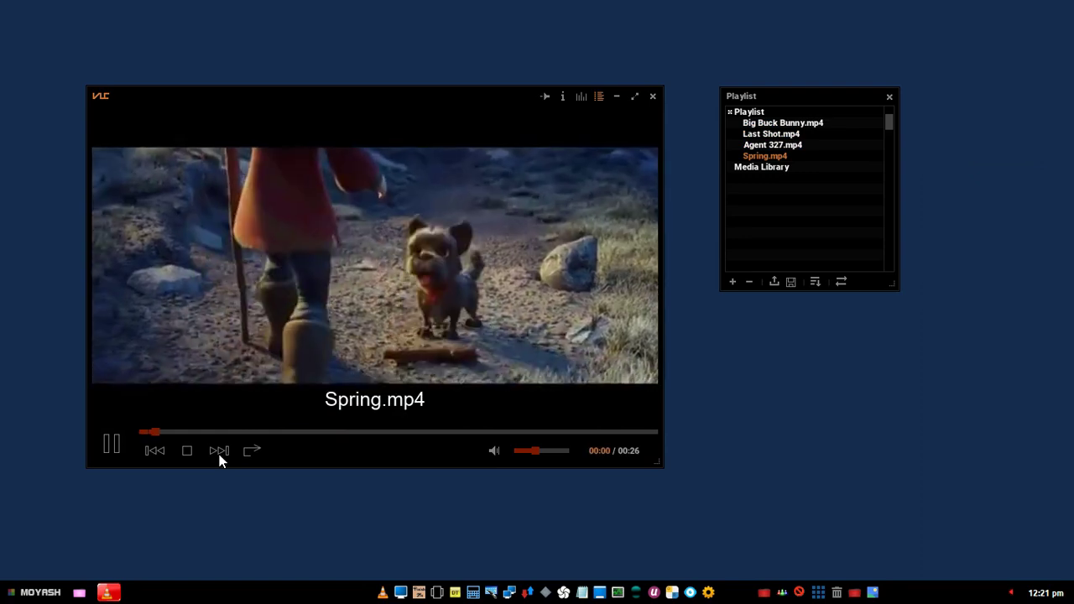
click(159, 453)
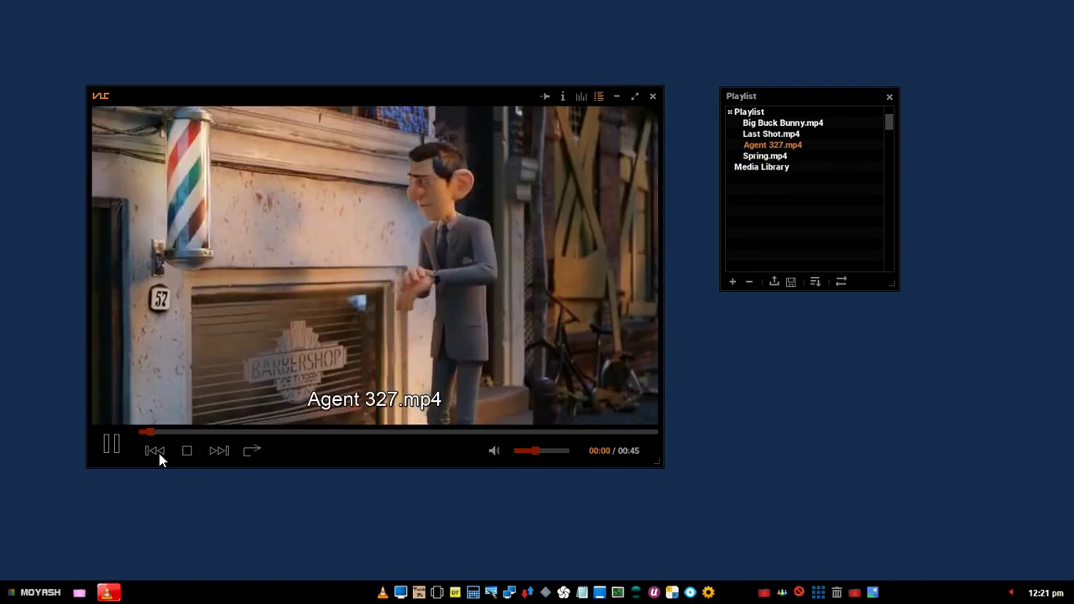
click(159, 453)
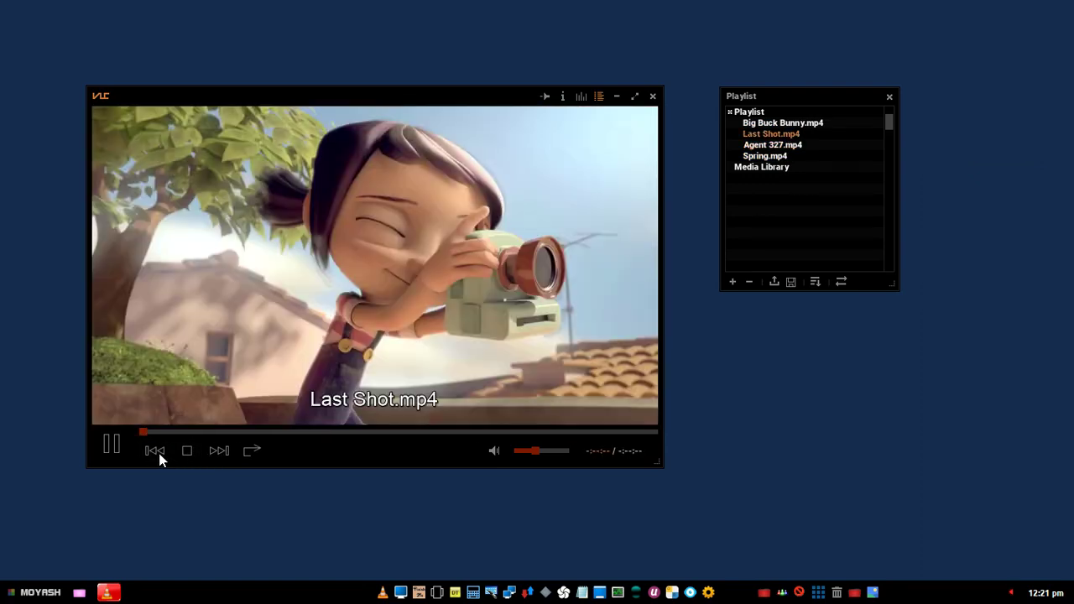
click(114, 444)
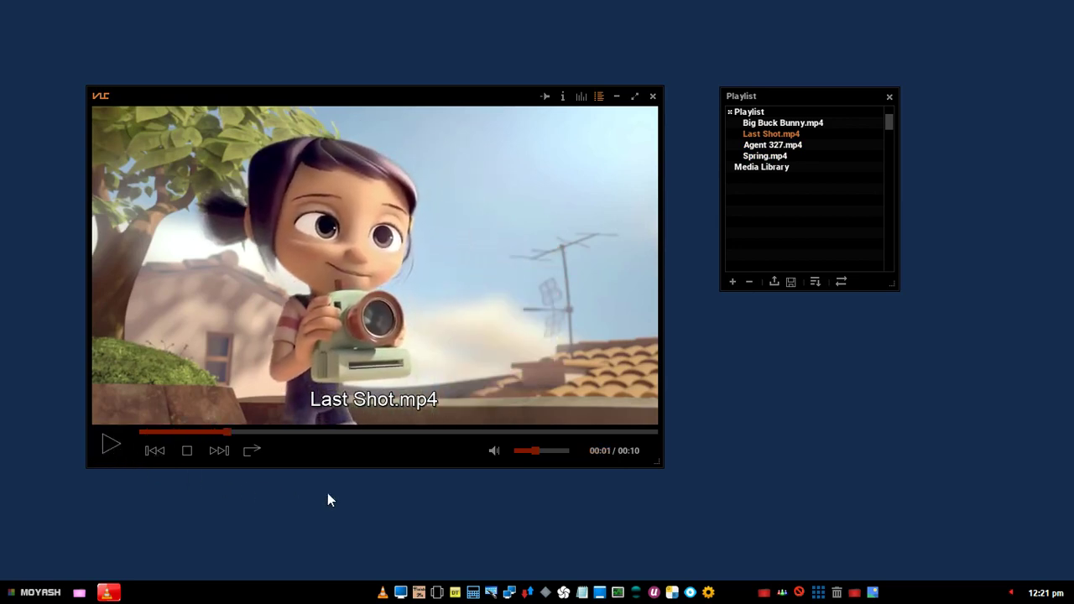
Remove Spring.mp4 from the playlist and enqueue it again from the Sample folder.
click(799, 157)
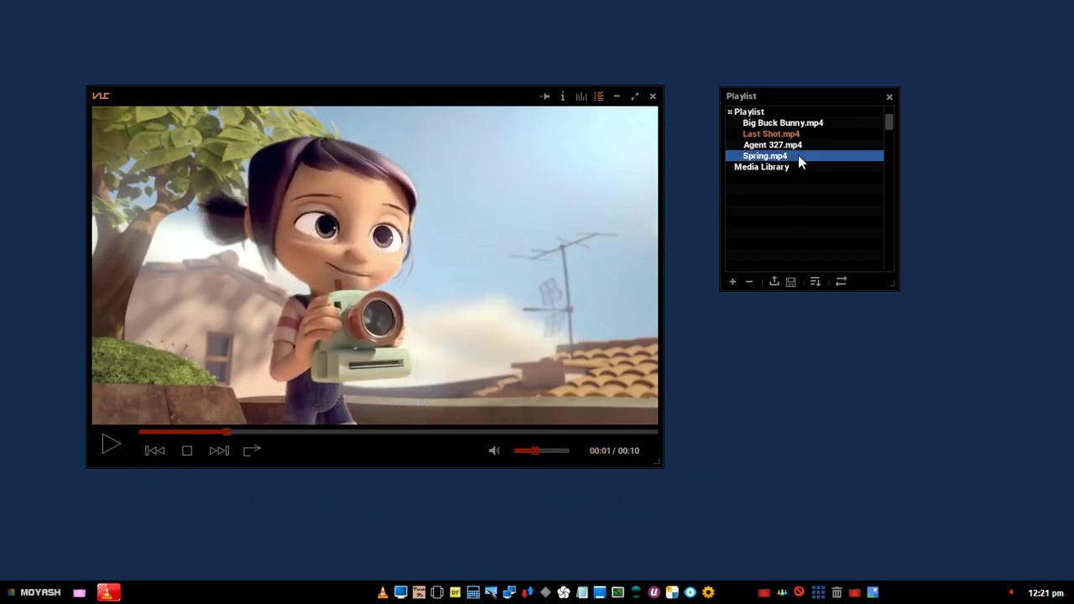
click(749, 283)
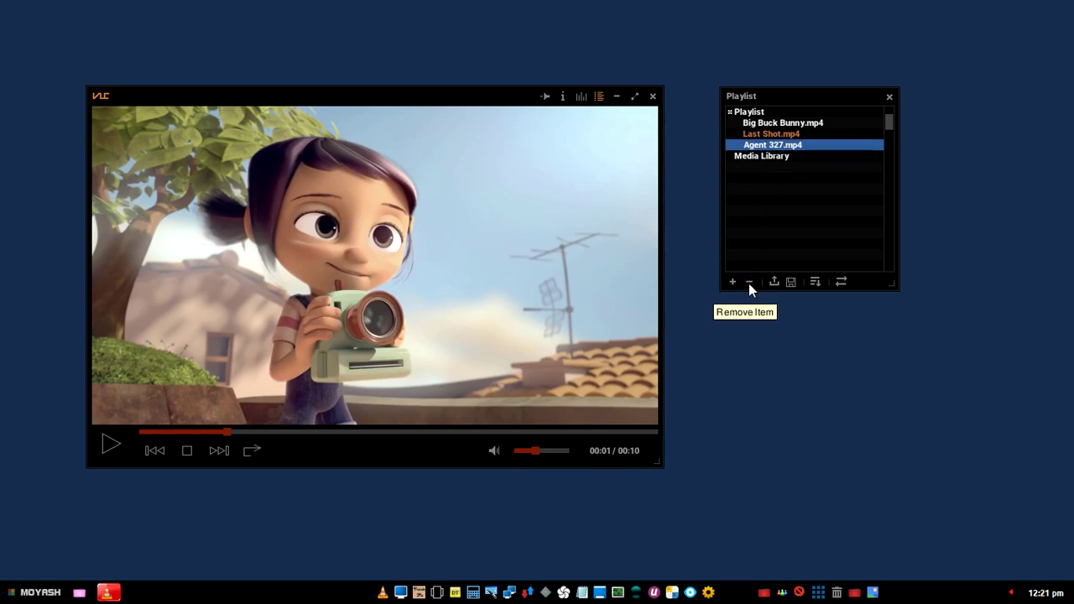
click(732, 283)
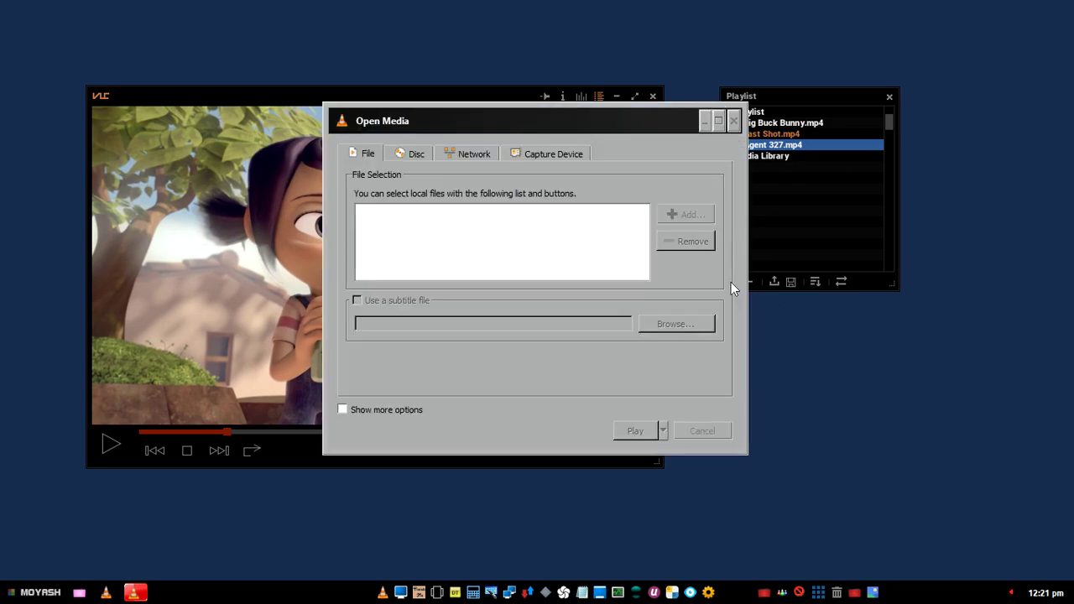
click(692, 215)
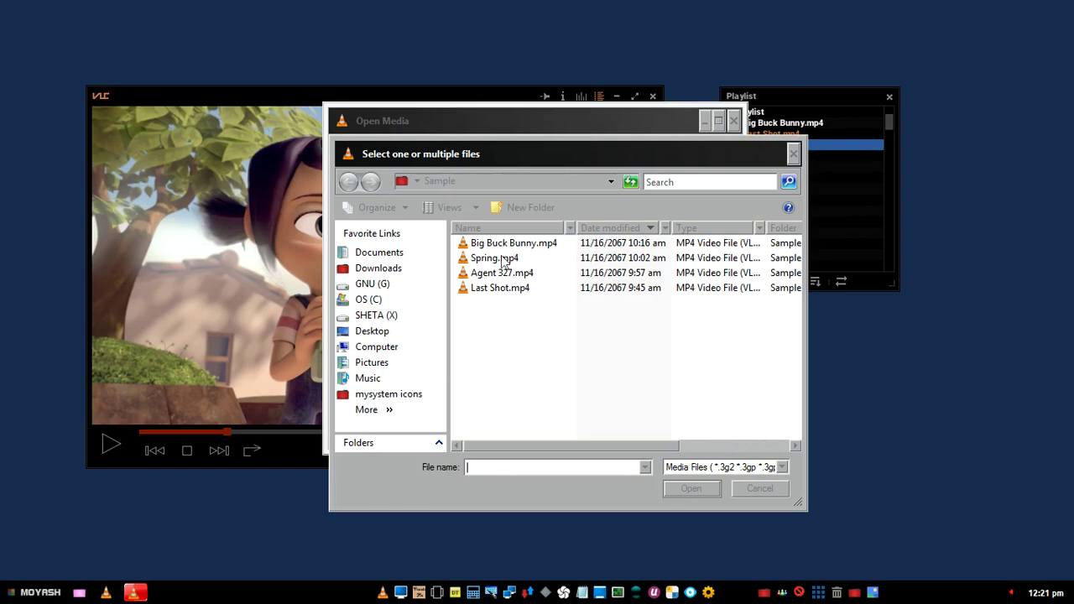
click(504, 259)
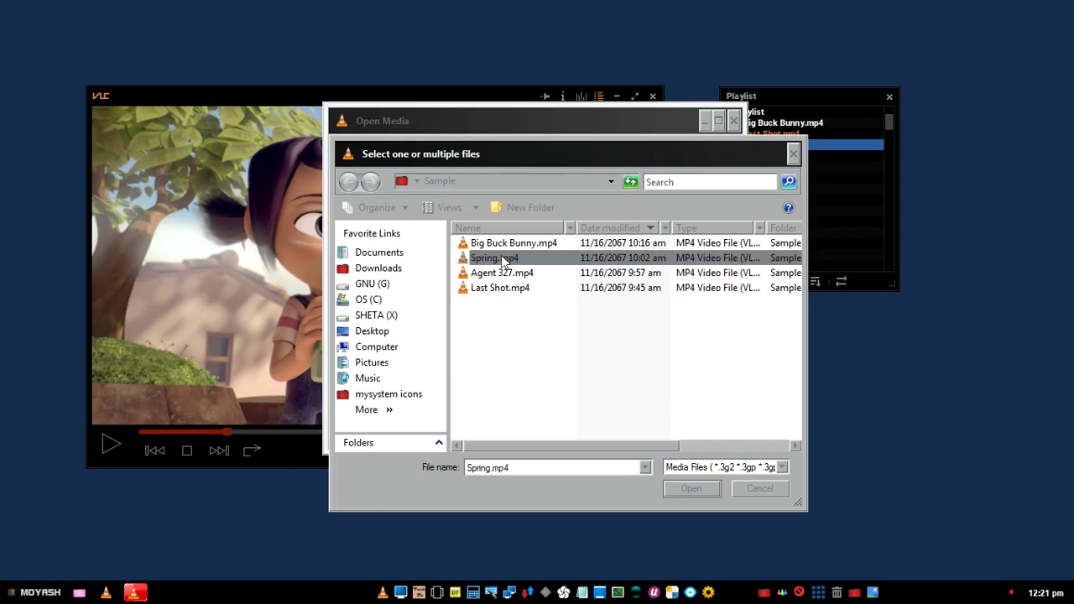
click(691, 490)
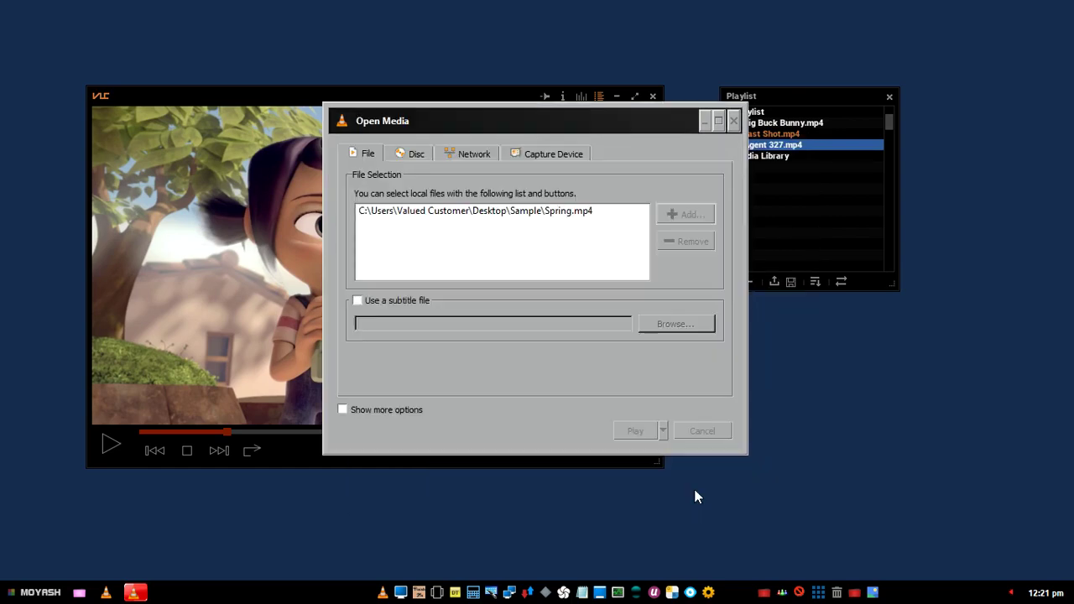
click(664, 431)
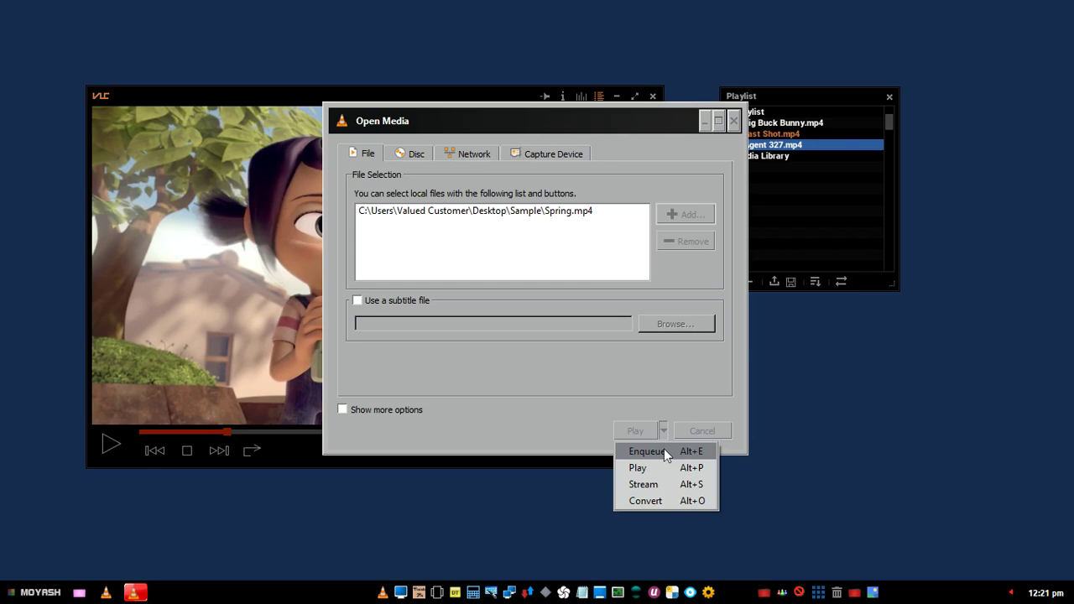
click(664, 453)
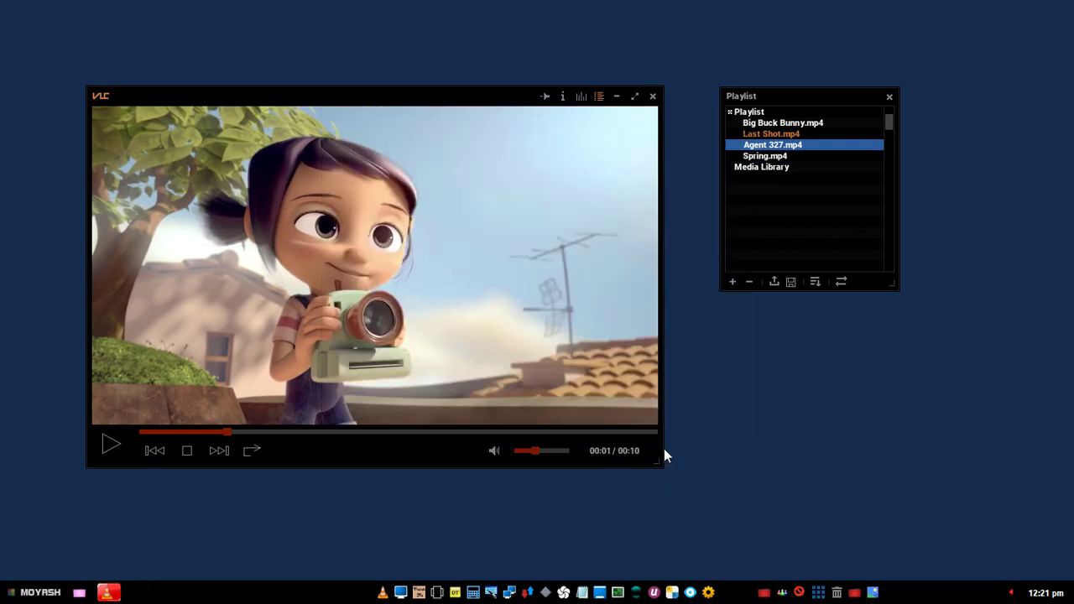
Save the playlist in the Sample folder as an XSPF playlist named Animations.
click(779, 157)
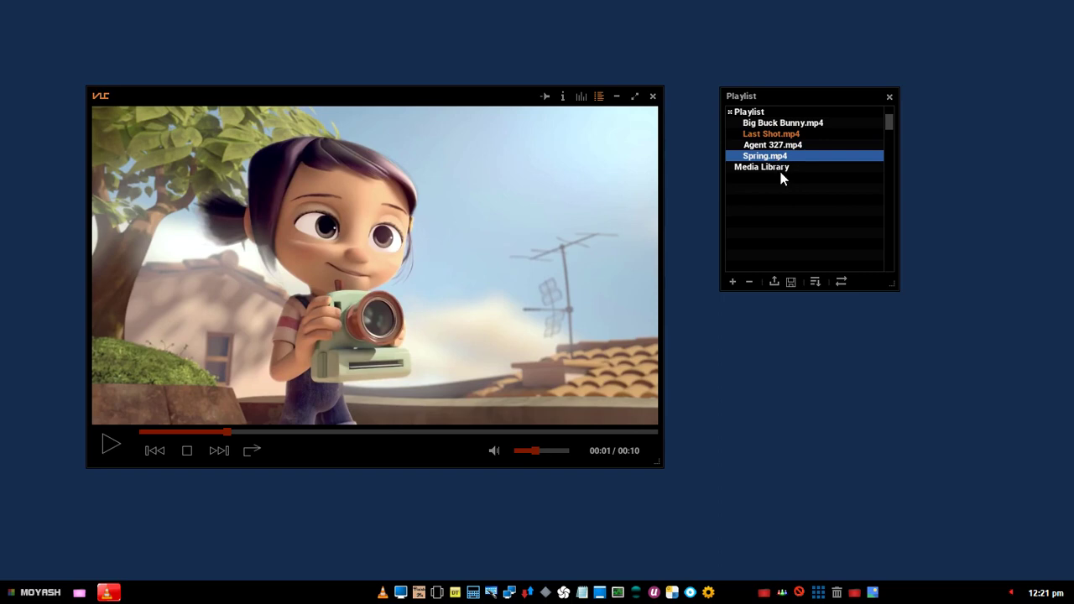
click(791, 282)
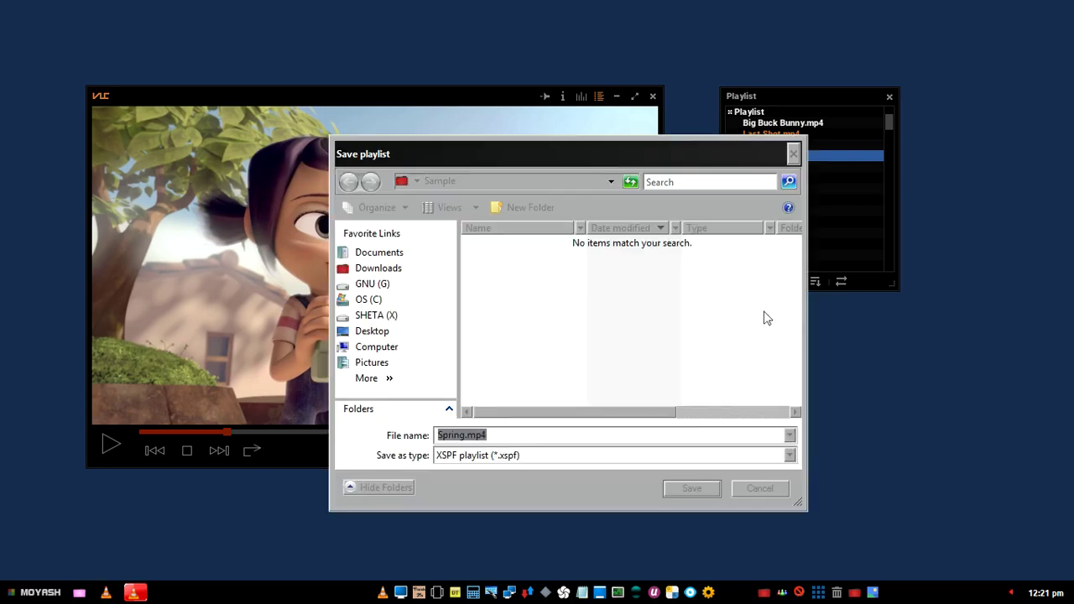
drag(504, 434, 408, 434)
text(Animations)
click(693, 488)
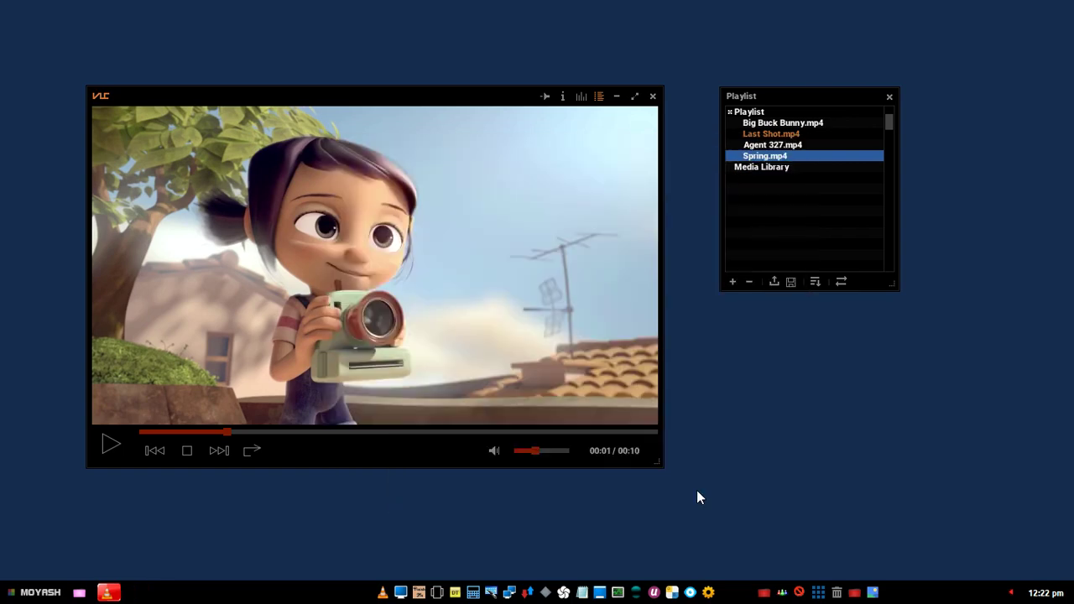
Close and reopen the player, load the Animations.xspf playlist, and pause Big Buck Bunny.mp4 at 00:03.
click(653, 95)
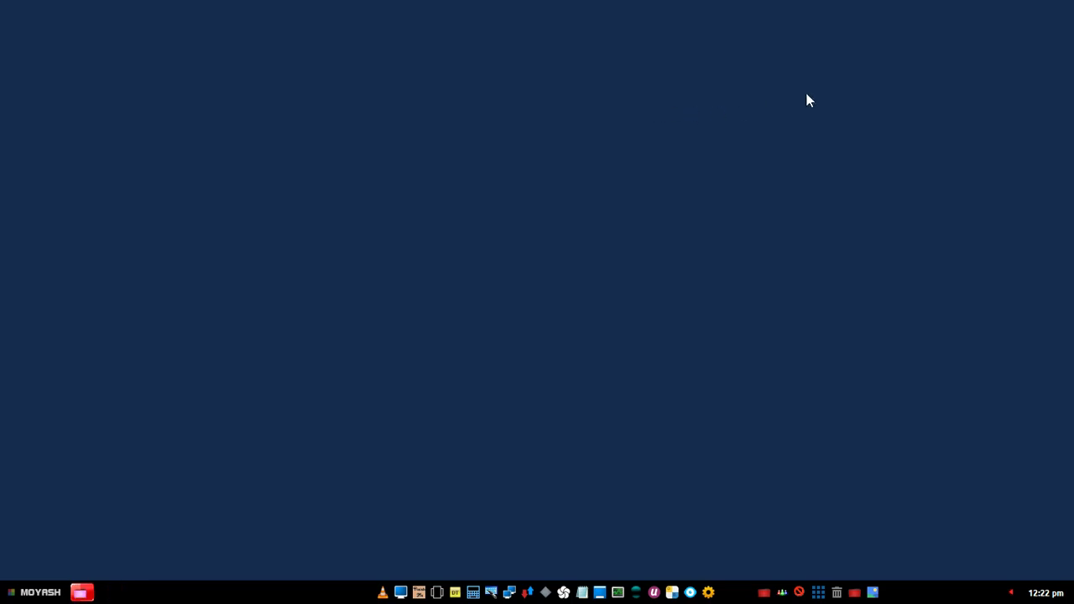
click(997, 25)
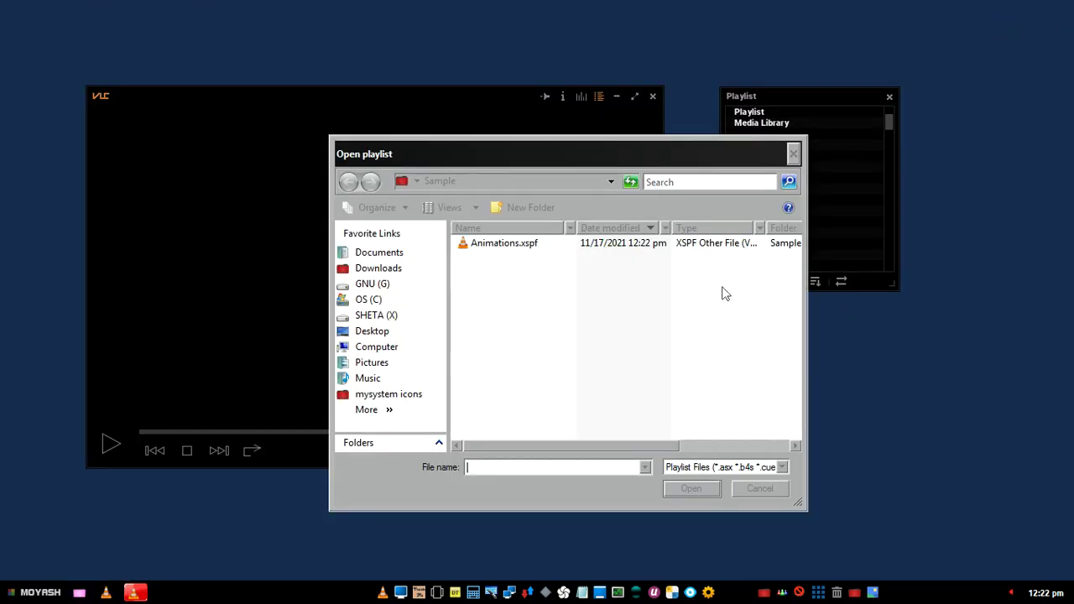
click(510, 244)
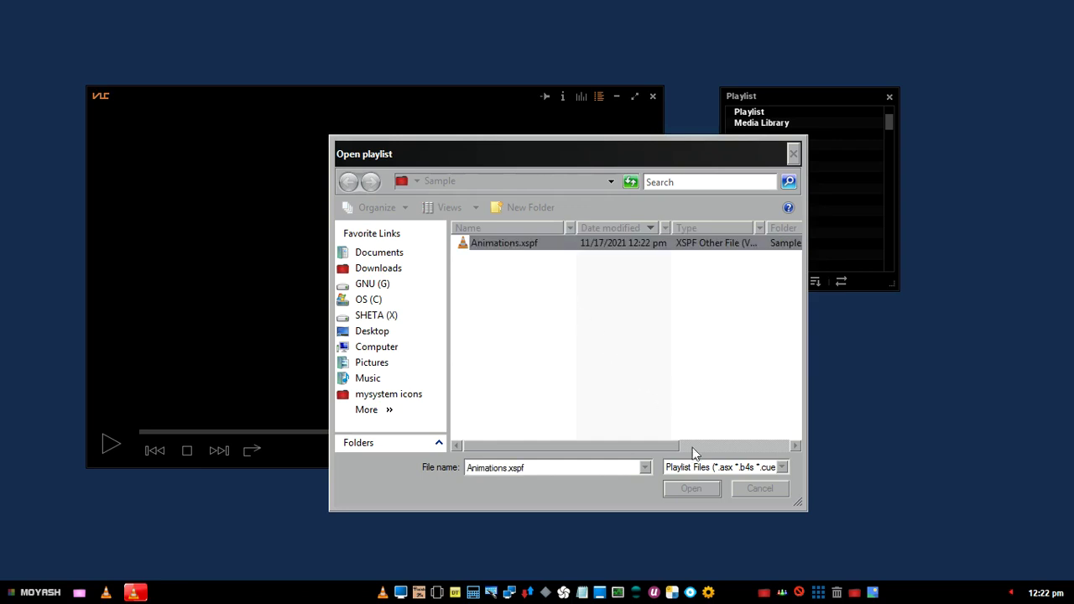
click(701, 491)
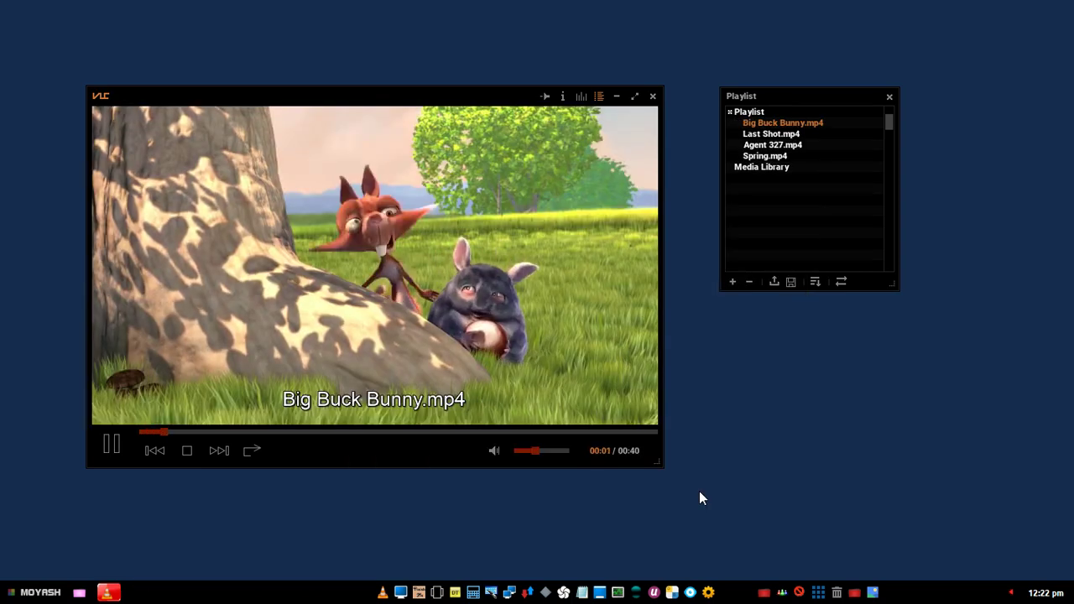
click(111, 445)
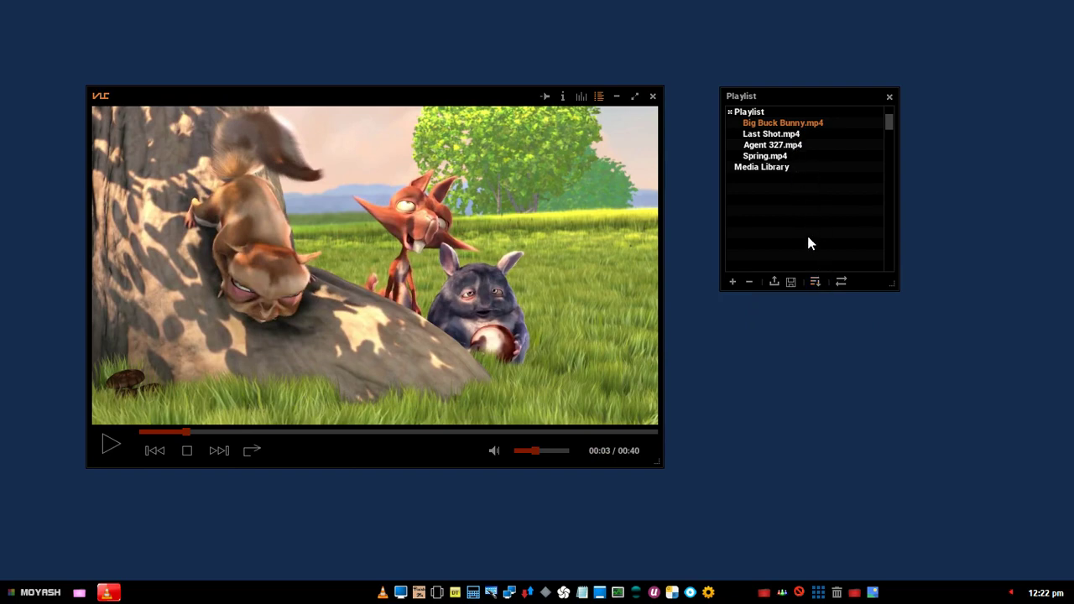
Sort the playlist, expand its entries again, and move the player window next to the playlist window.
click(815, 282)
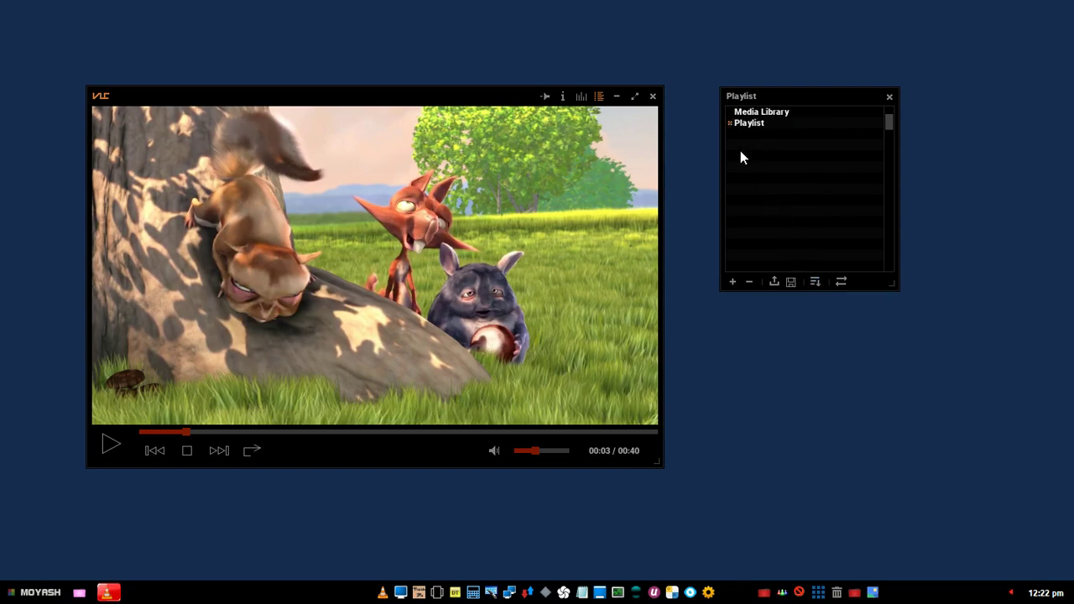
click(730, 124)
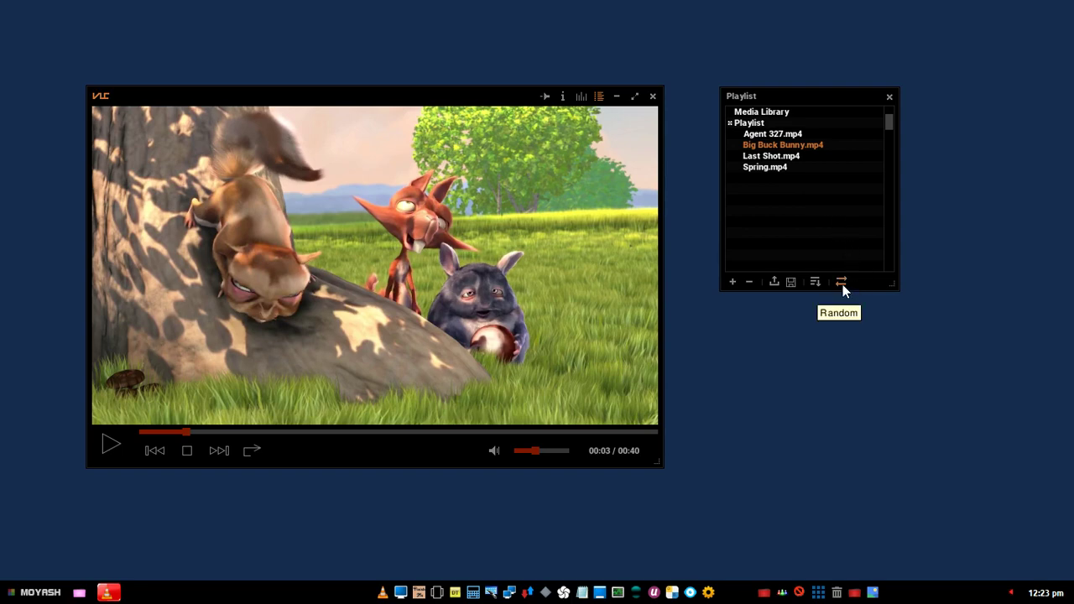
drag(406, 95, 446, 99)
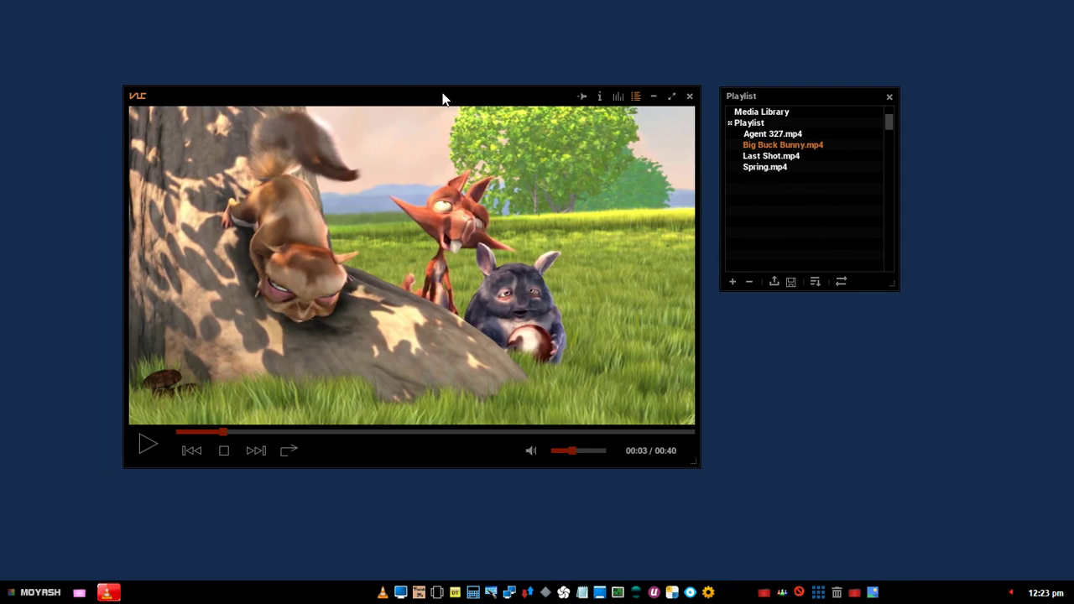
Turn on random playback for the playlist, hiding and showing the playlist window before and after.
click(636, 98)
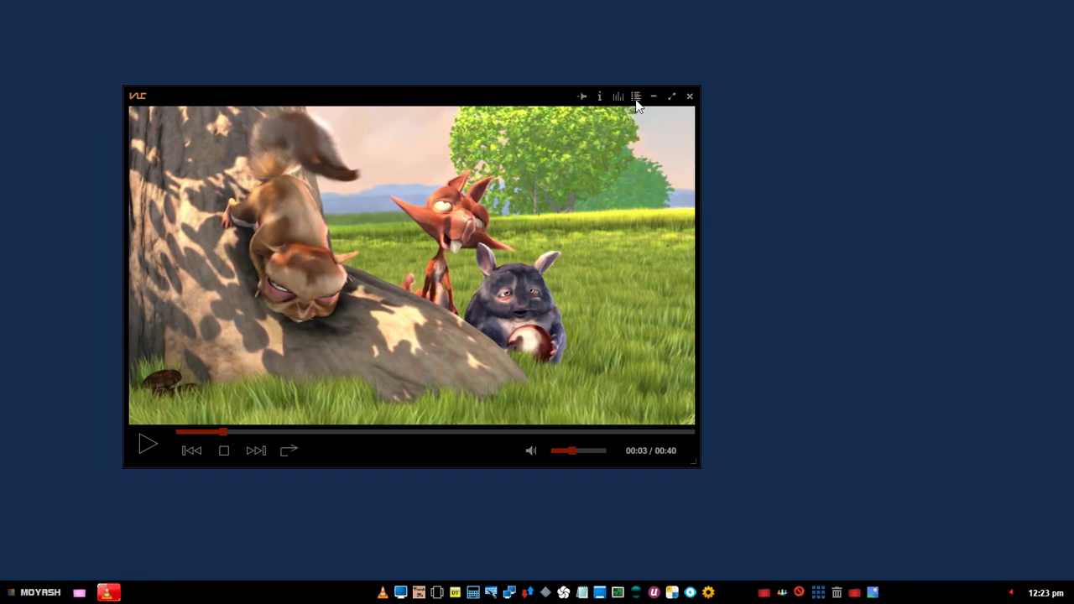
click(636, 97)
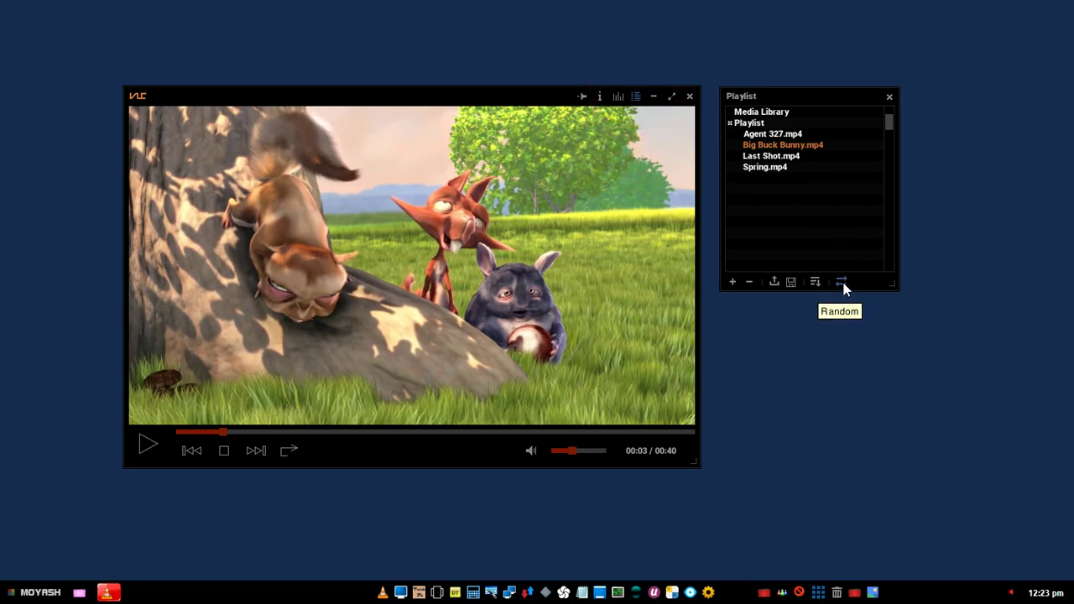
click(636, 97)
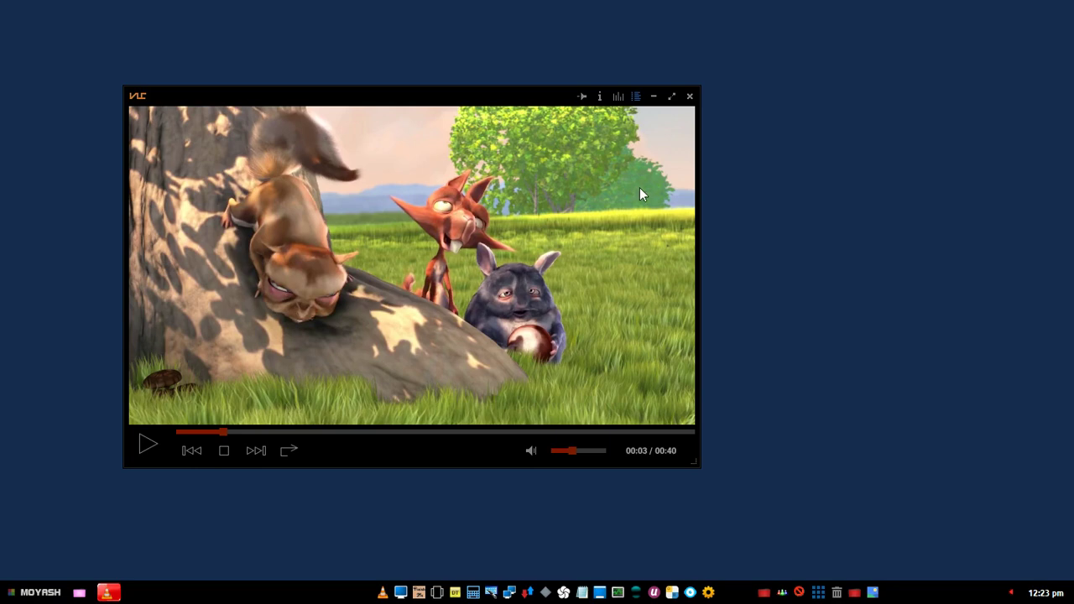
click(638, 103)
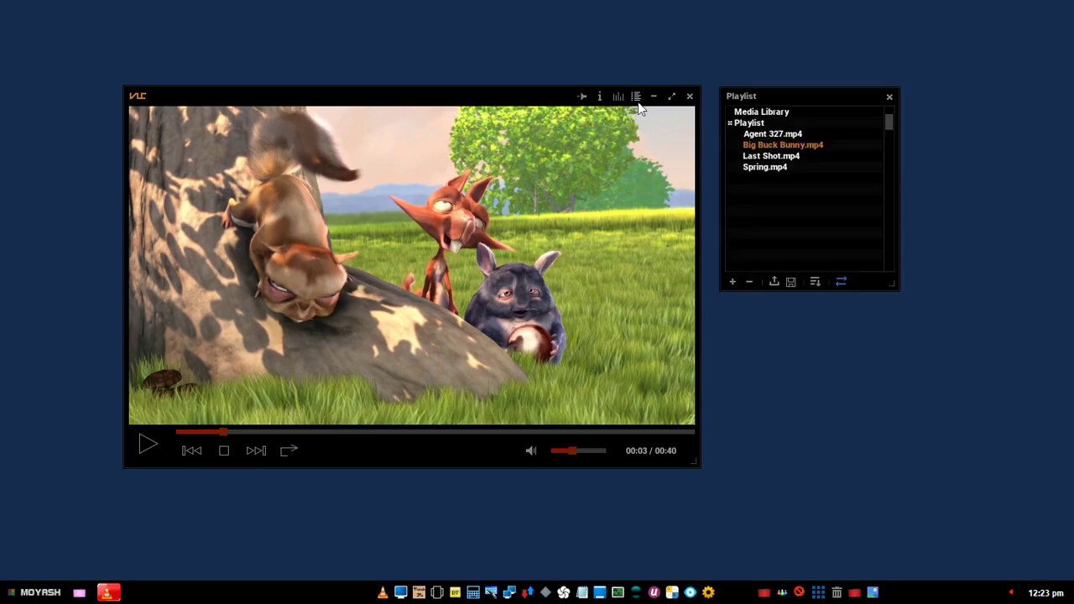
Toggle random playback, skip to the next random video, and pause Spring.mp4 at 00:02.
click(841, 284)
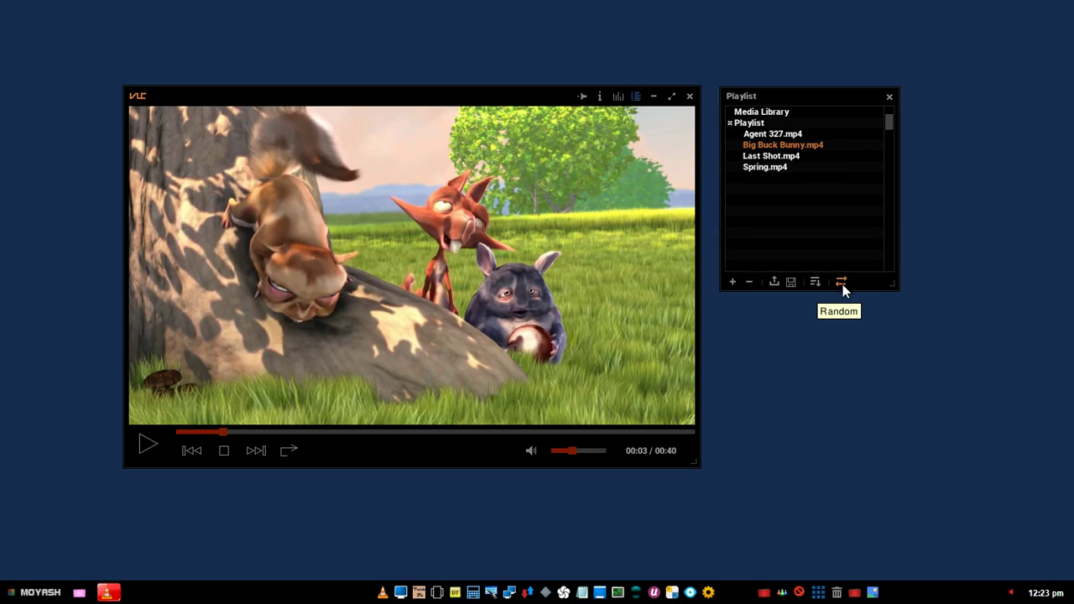
click(261, 452)
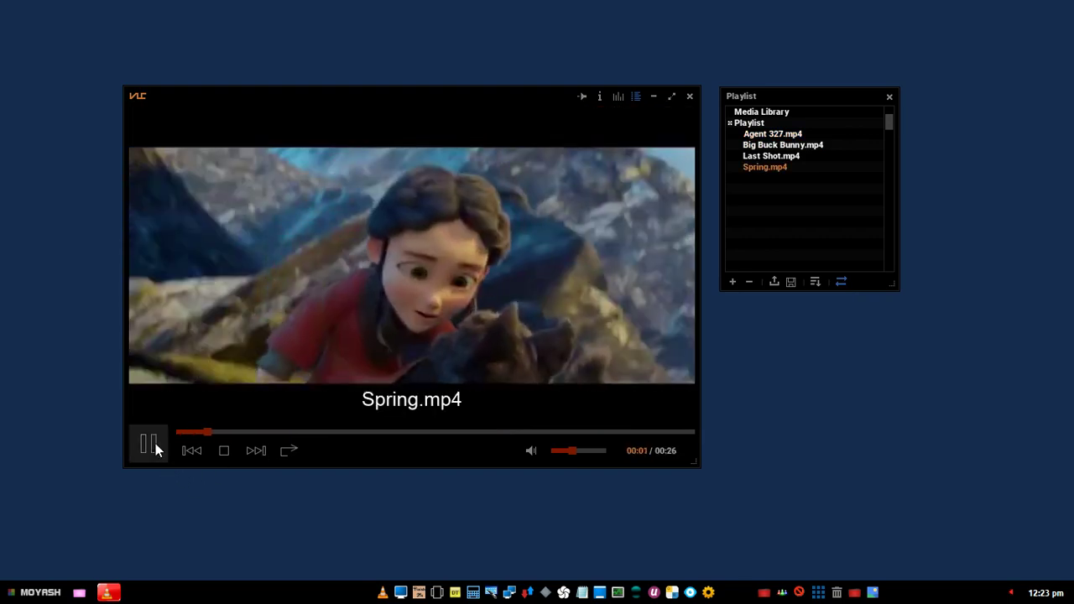
click(151, 445)
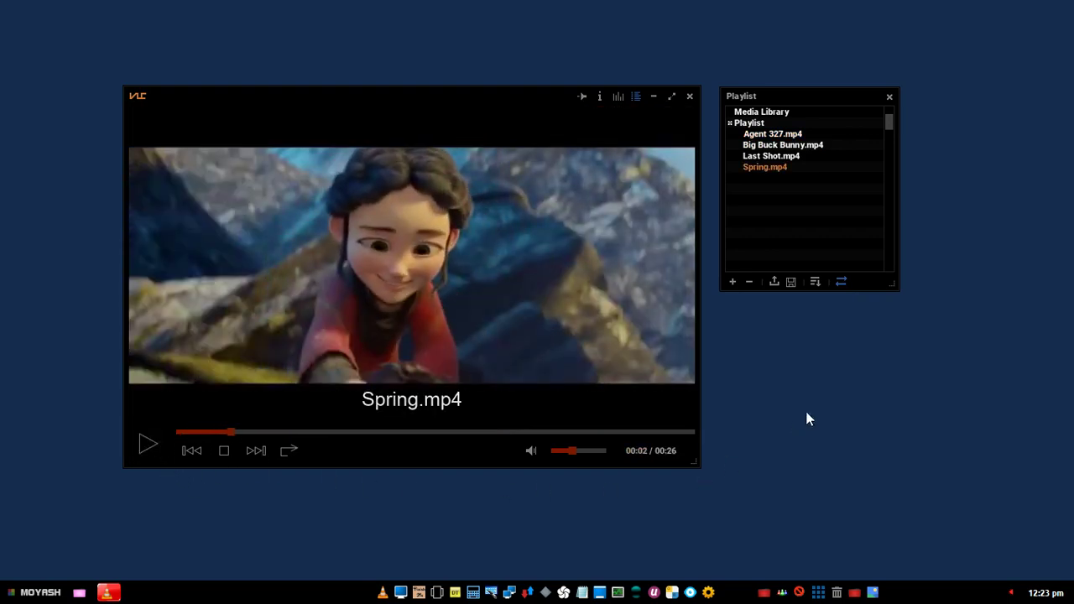
Turn off random playback and close the playlist window.
click(842, 282)
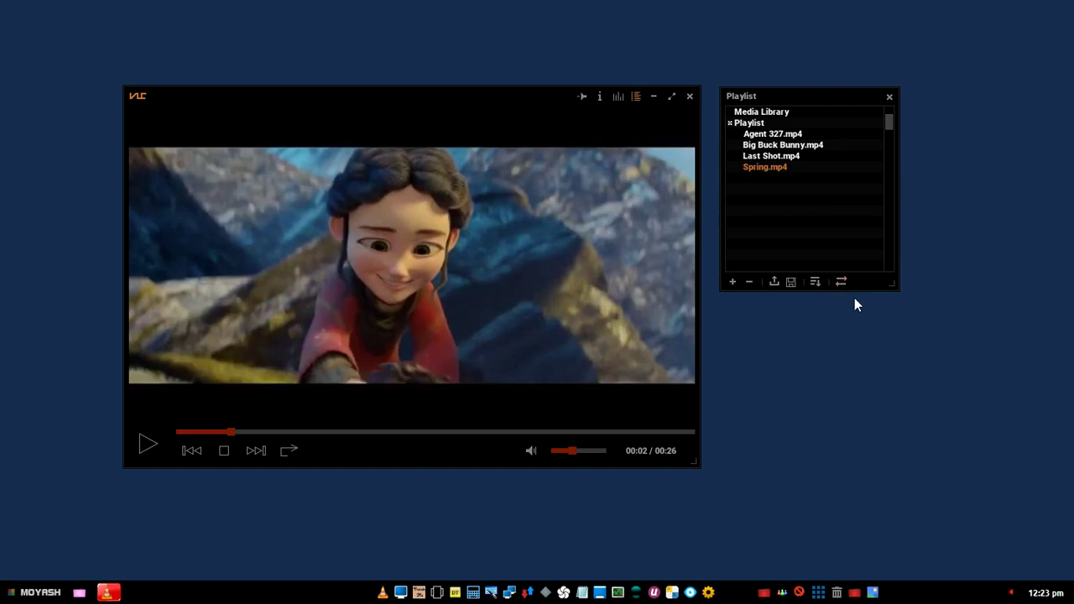
click(889, 96)
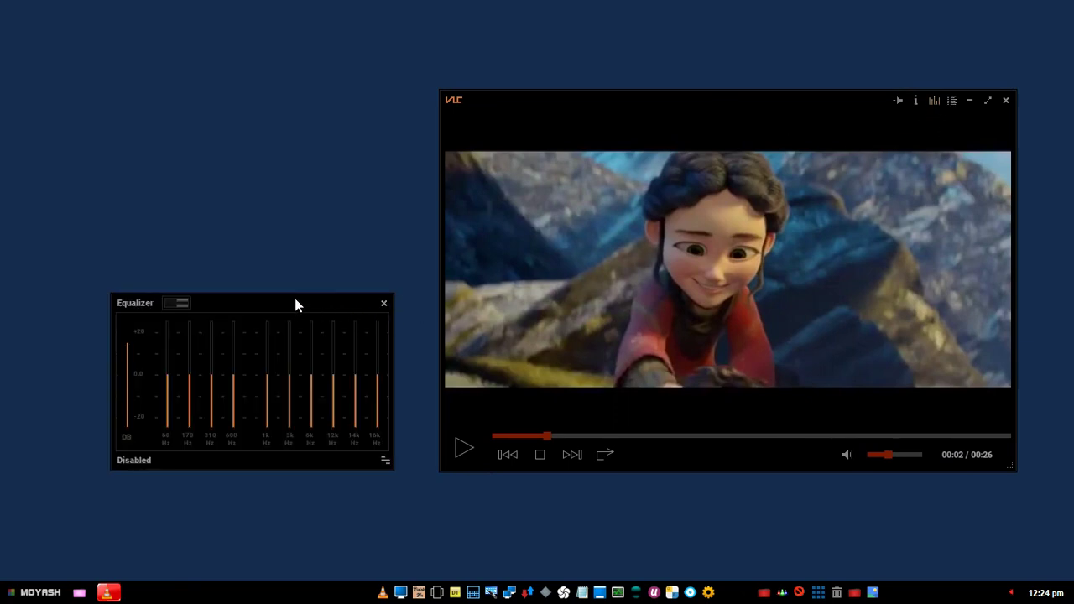
Move the equalizer window slightly closer to the player, enable the equalizer, and hide and show its window.
drag(295, 305, 302, 307)
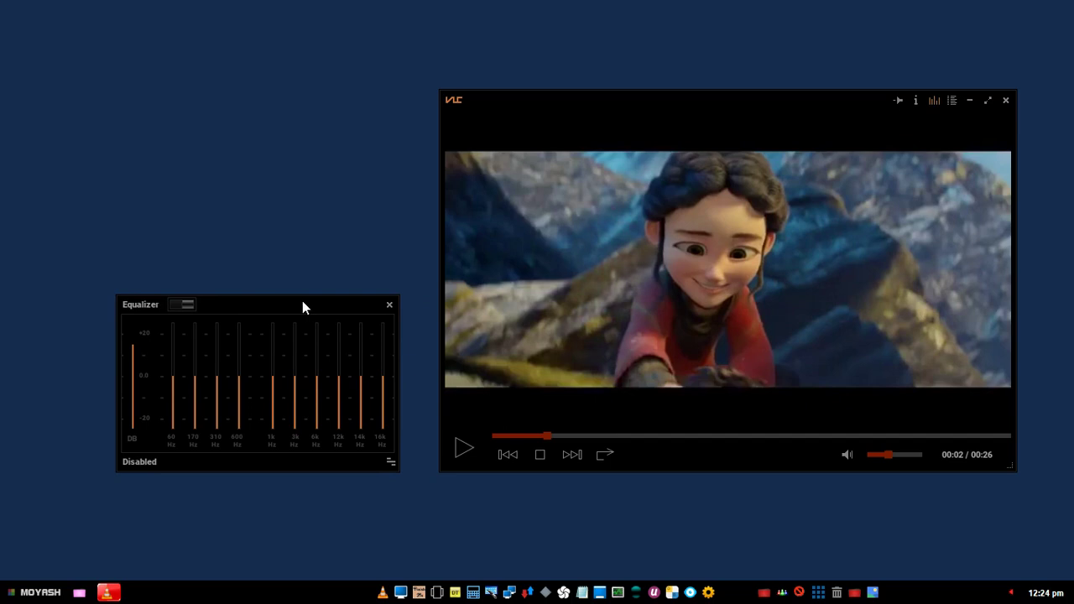
click(190, 307)
click(935, 103)
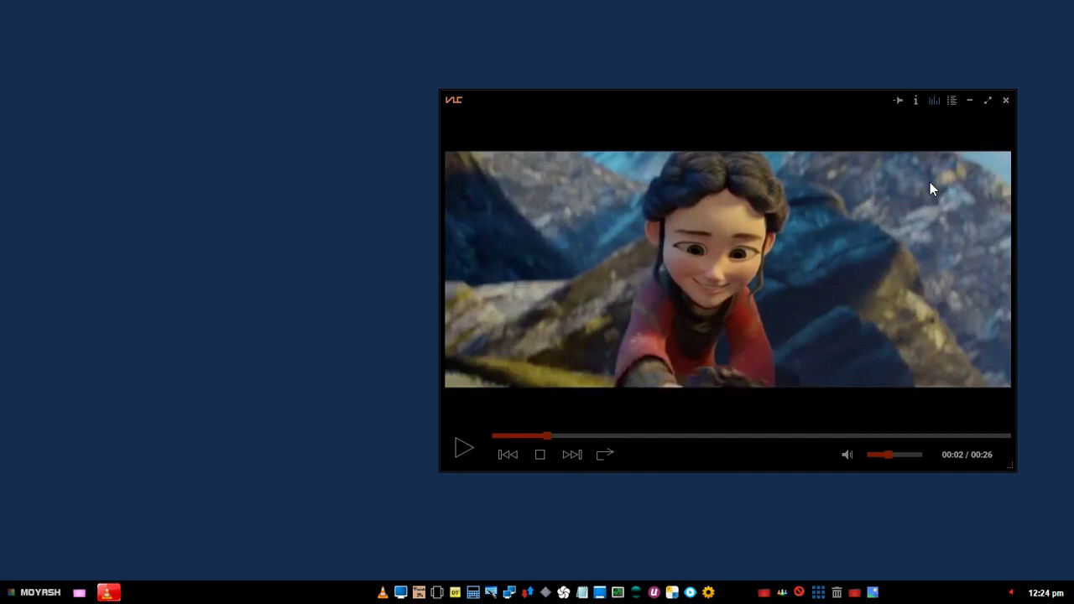
click(935, 102)
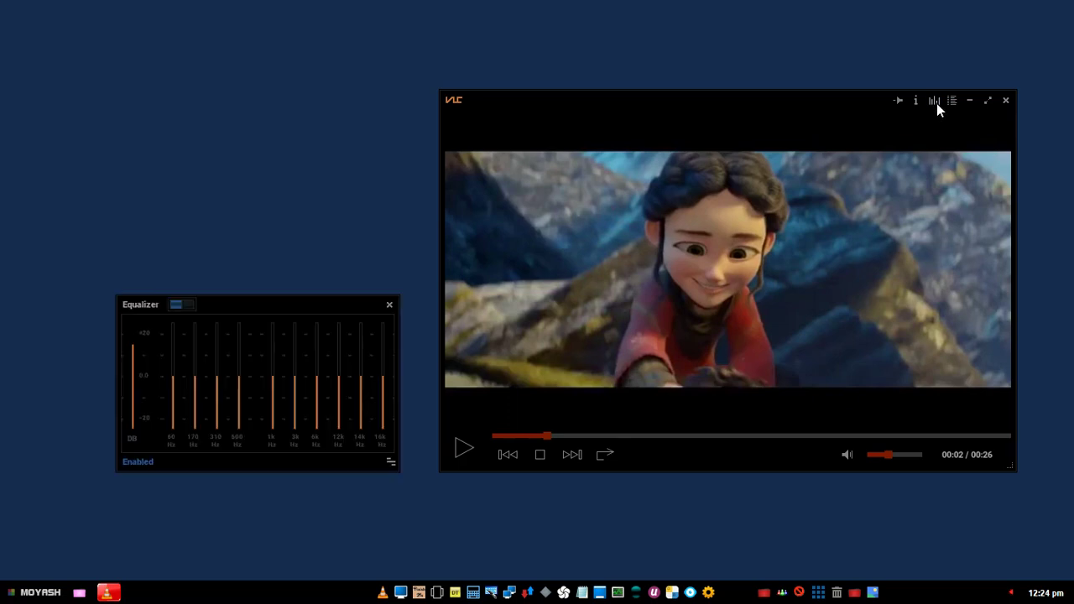
Disable the equalizer, then close and reopen its window.
click(185, 304)
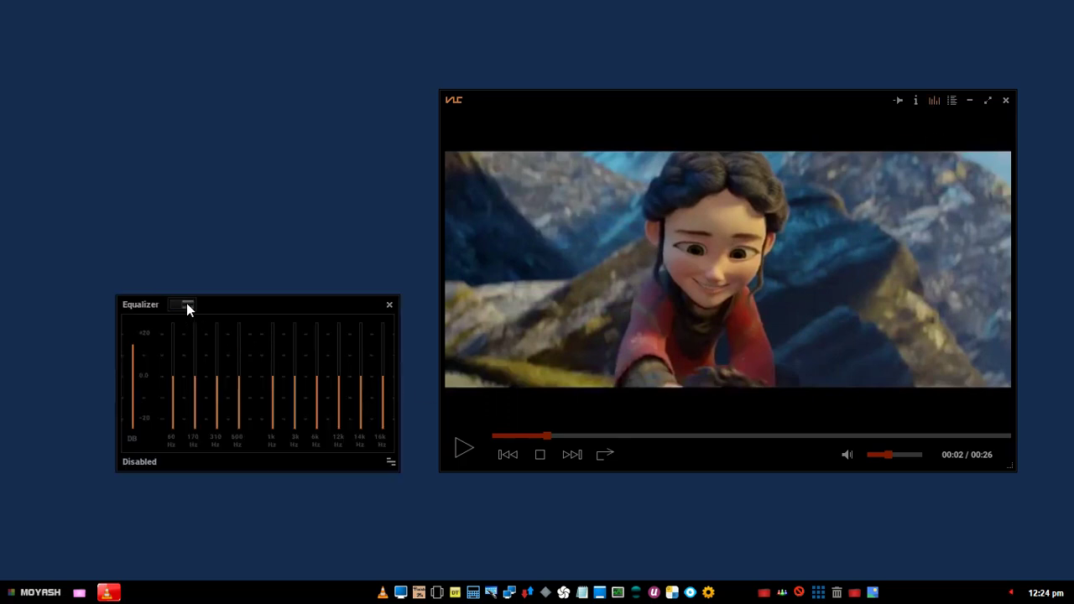
click(388, 306)
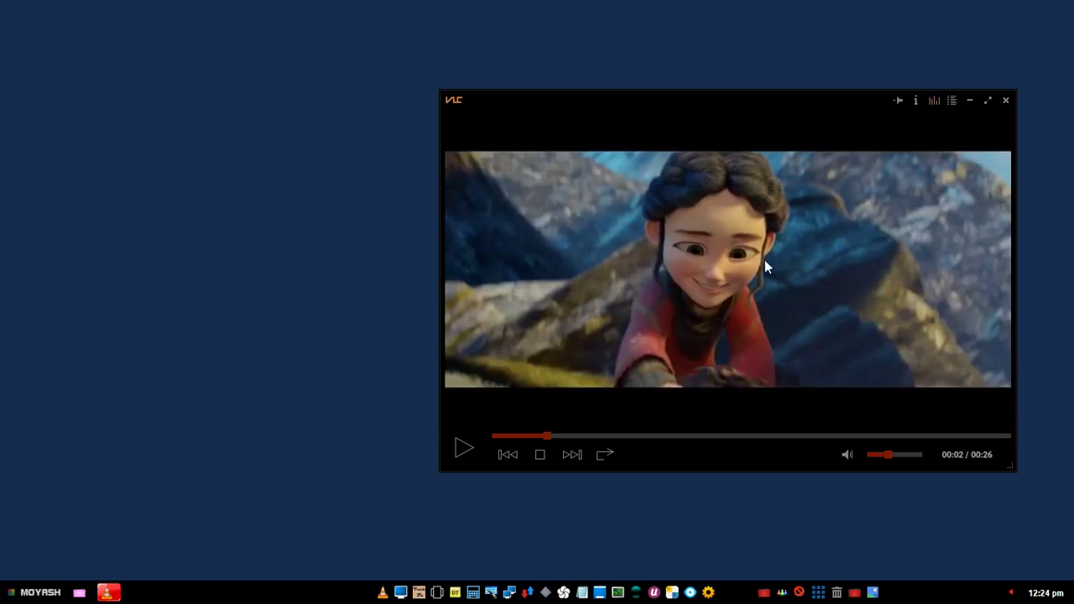
click(934, 101)
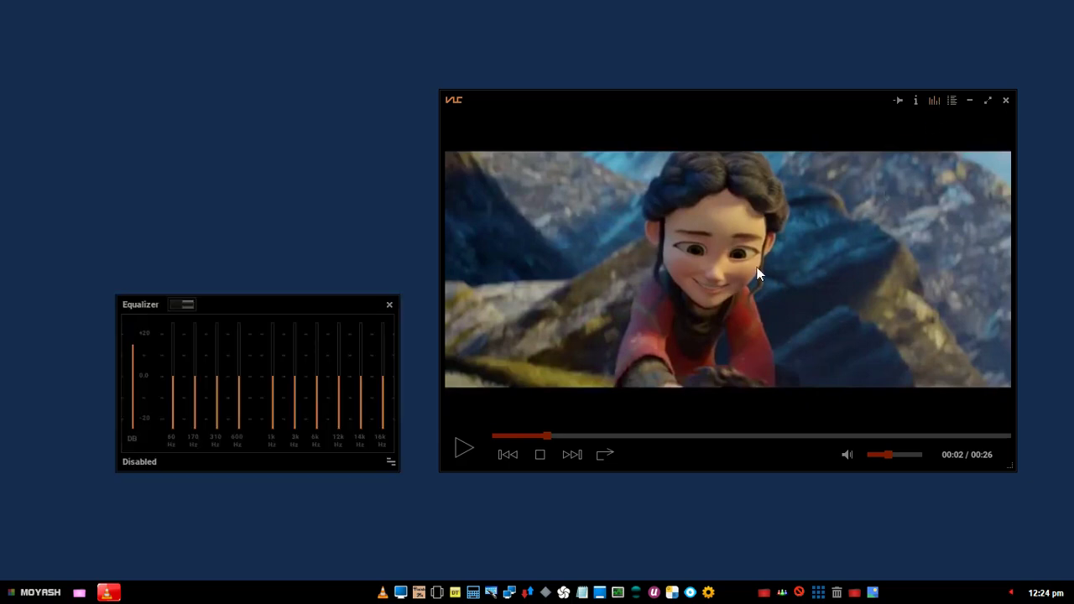
View the About This Skin information from the equalizer window, toggle it off and on, and close it.
click(390, 464)
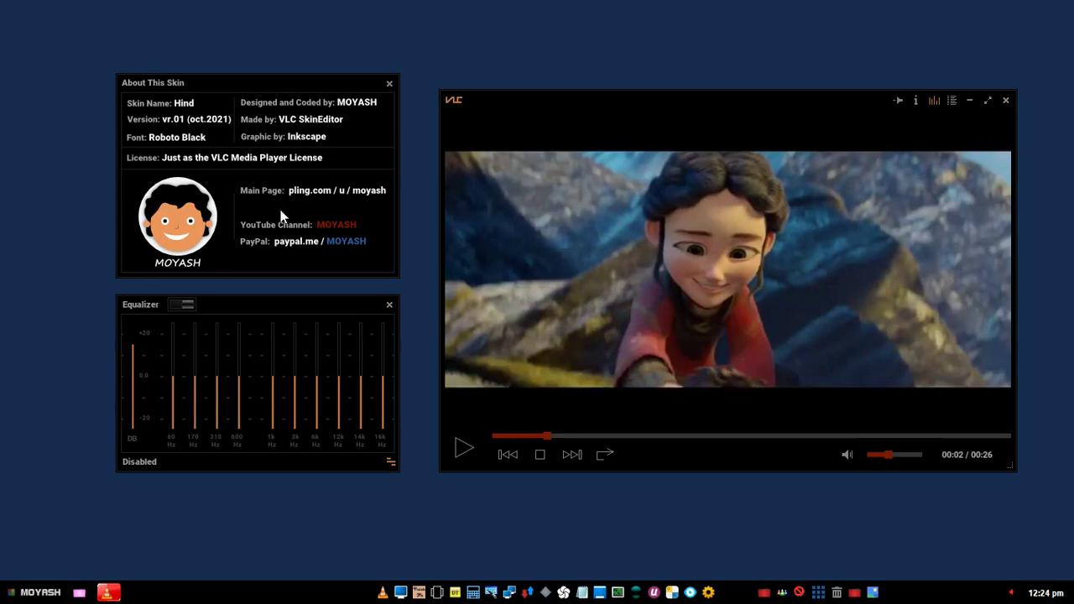
click(390, 463)
click(389, 463)
click(390, 84)
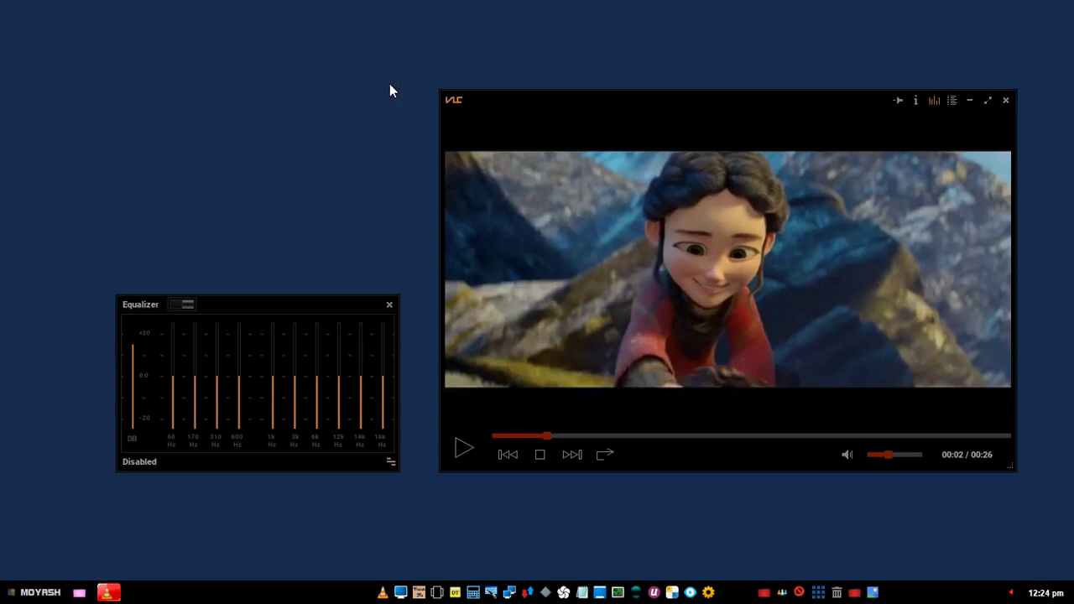
Close the equalizer window and move the player window to the middle of the desktop.
click(390, 305)
drag(761, 105, 560, 99)
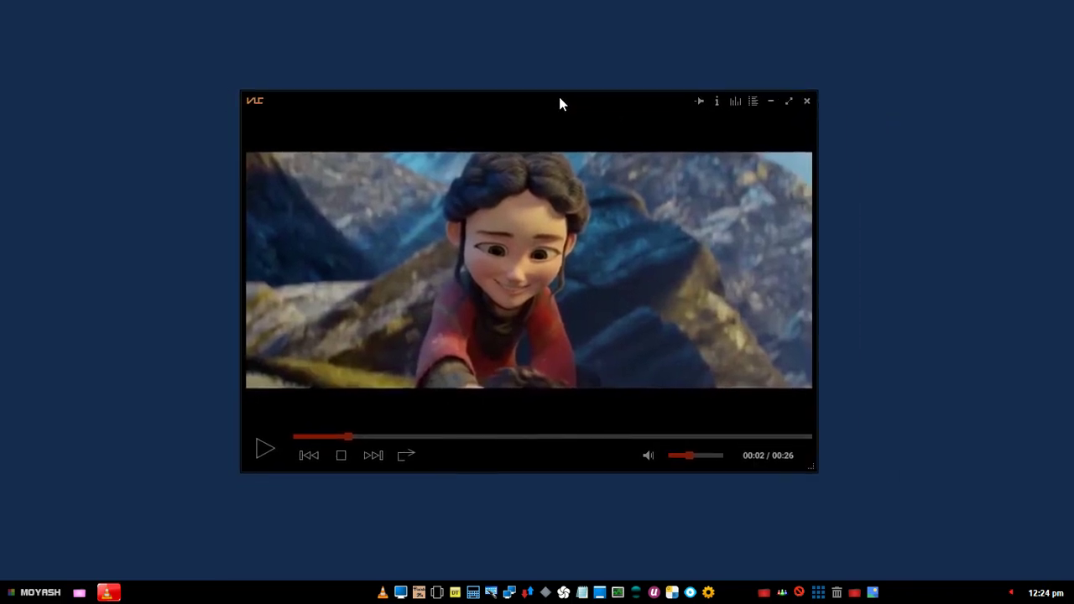